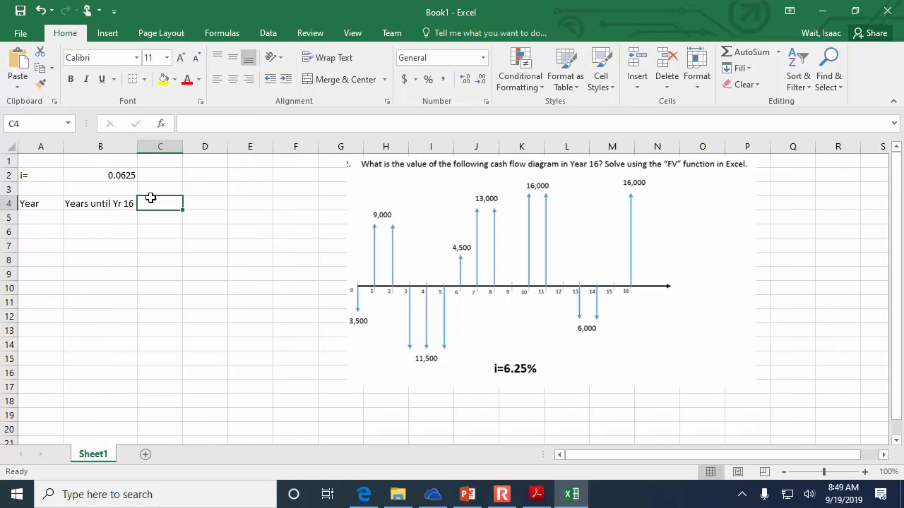
- Add the headings Amount and FV of Amount in C4 and D4, and fit column D to its heading
{"action": "type", "text": "Amount"}
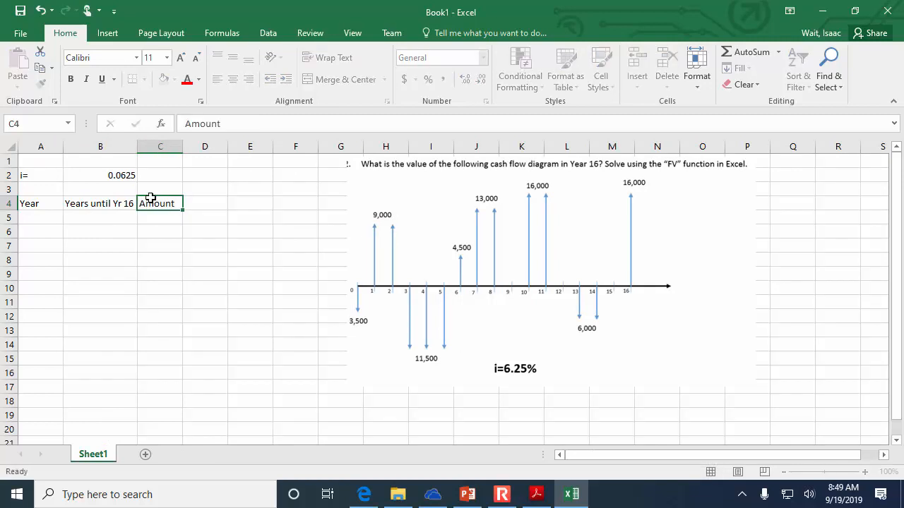
{"action": "key", "text": "Tab"}
{"action": "type", "text": "FV of Amount"}
{"action": "key", "text": "Return"}
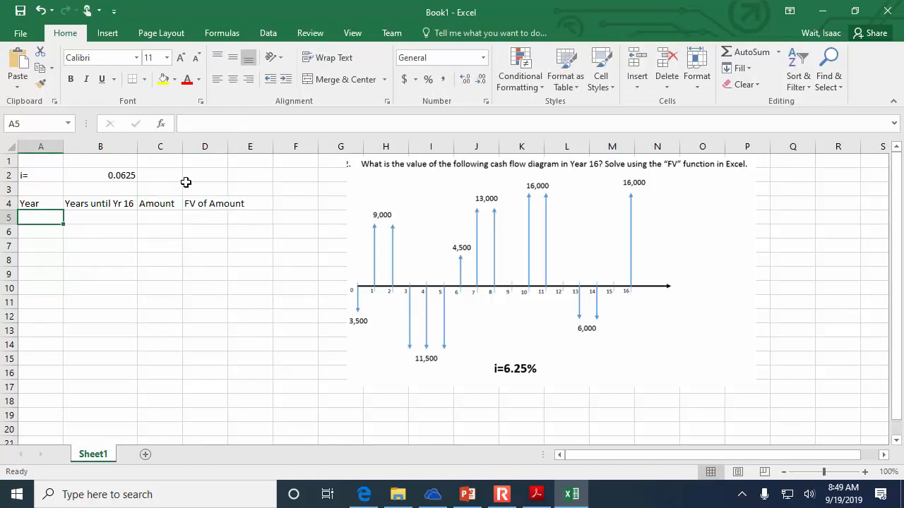
{"action": "double_click", "coordinate": [227, 146]}
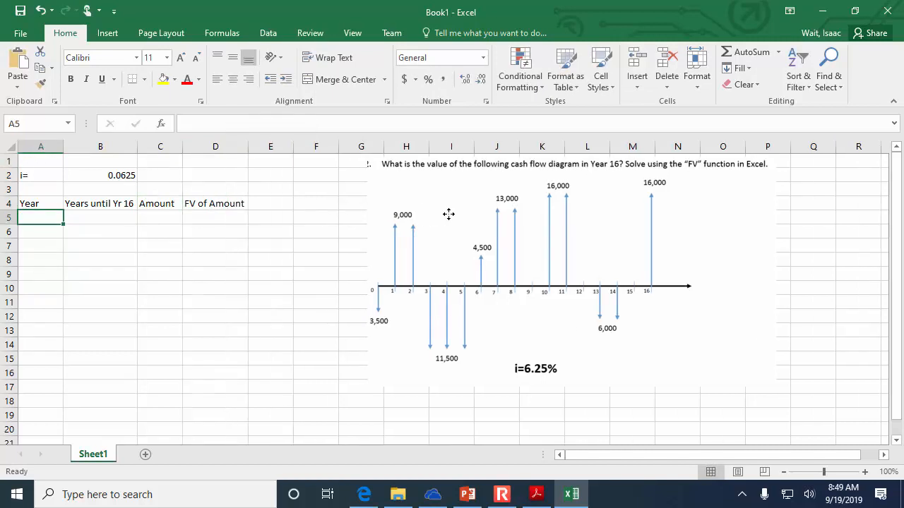
- Move the cash flow diagram picture slightly down and delete the empty row 1
{"action": "left_click_drag", "start_coordinate": [448, 214], "coordinate": [452, 229]}
{"action": "left_click", "coordinate": [9, 160]}
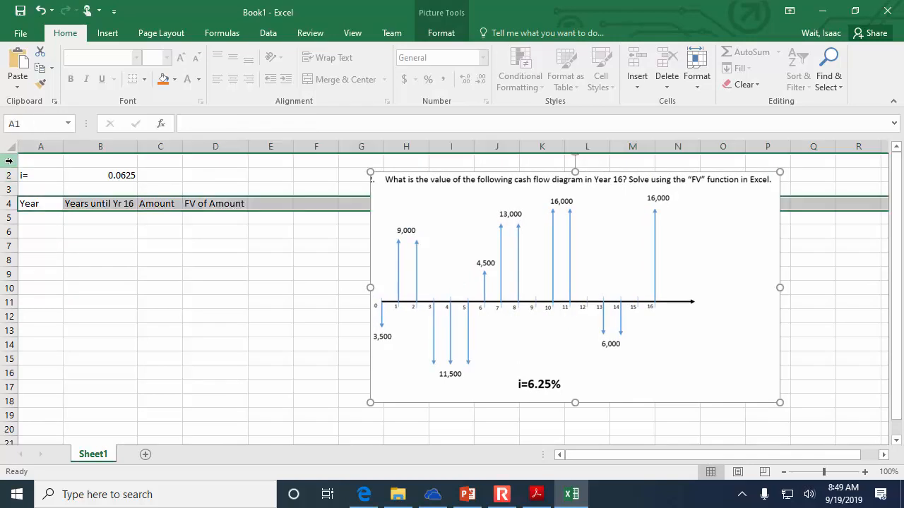
{"action": "right_click", "coordinate": [9, 161]}
{"action": "left_click", "coordinate": [43, 275]}
- Fill the Year column with the series 0 to 16 in A4:A20
{"action": "left_click", "coordinate": [41, 232]}
{"action": "left_click", "coordinate": [42, 205]}
{"action": "type", "text": "0"}
{"action": "key", "text": "Return"}
{"action": "type", "text": "1"}
{"action": "key", "text": "Return"}
{"action": "left_click_drag", "start_coordinate": [47, 209], "coordinate": [49, 436]}
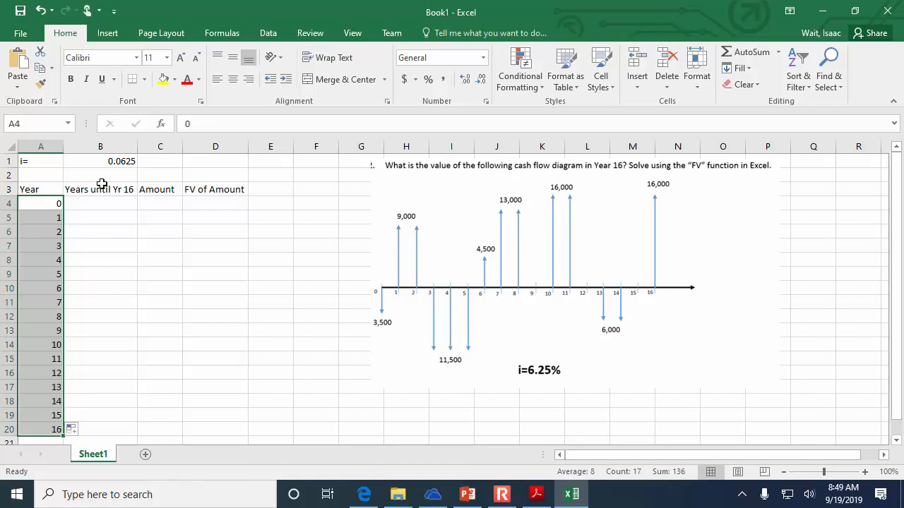
- Enter =16-A4 in B4 and fill the formula down the Years until Yr 16 column to B20
{"action": "left_click", "coordinate": [96, 205]}
{"action": "type", "text": "=16-"}
{"action": "left_click", "coordinate": [48, 206]}
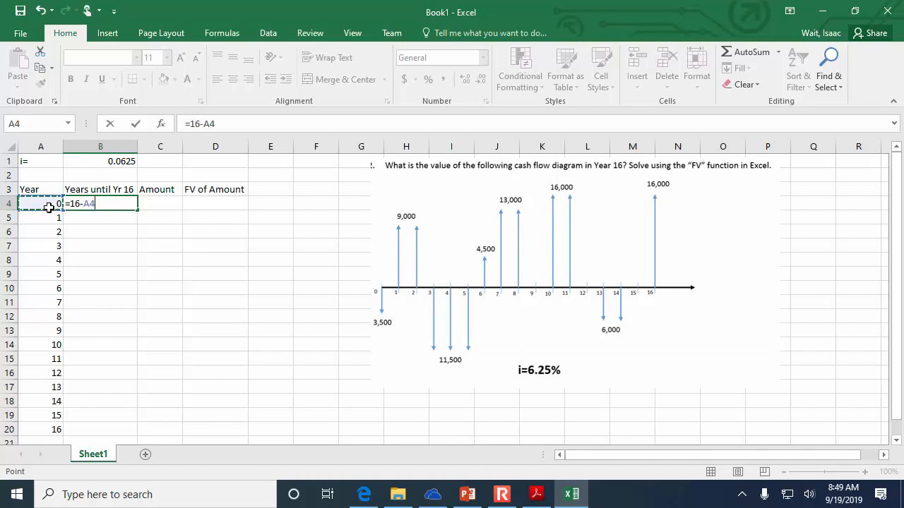
{"action": "key", "text": "Return"}
{"action": "left_click", "coordinate": [127, 203]}
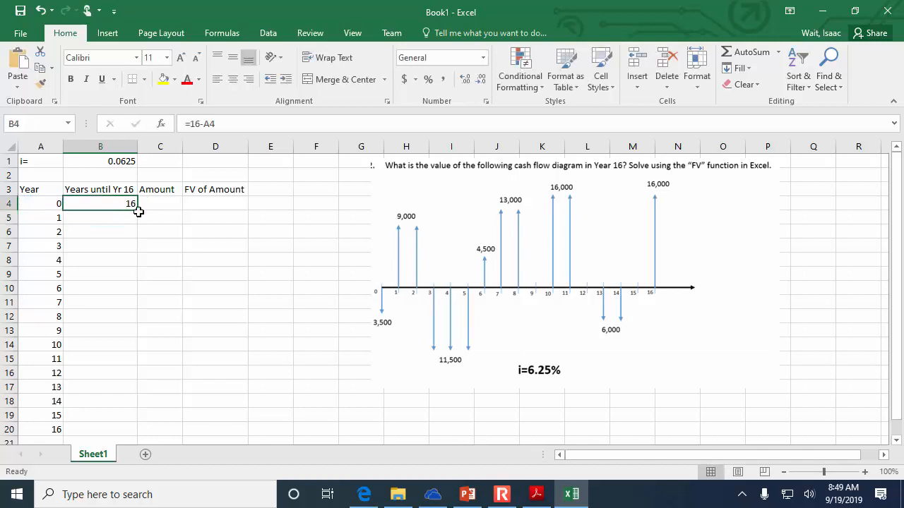
{"action": "double_click", "coordinate": [139, 212]}
- Enter the amounts -3500, 9000 and 9000 for years 0 to 2
{"action": "left_click", "coordinate": [147, 203]}
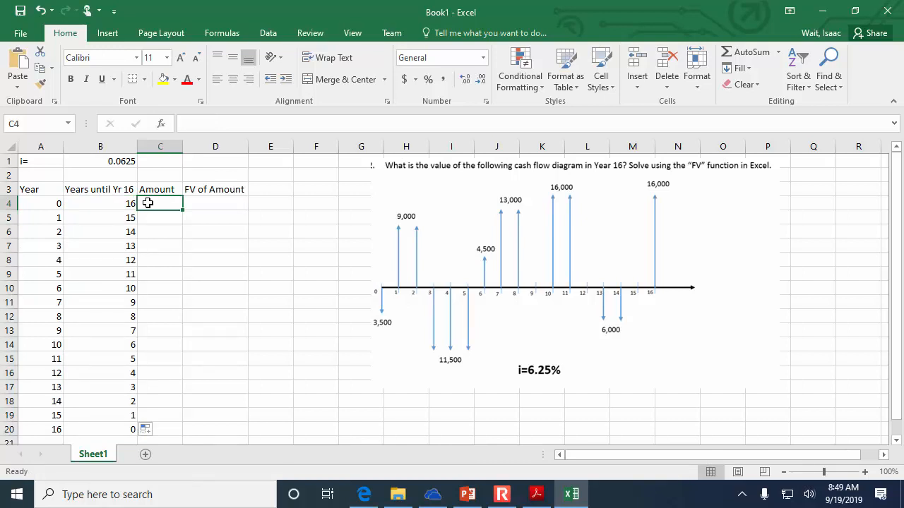
{"action": "type", "text": "-3500"}
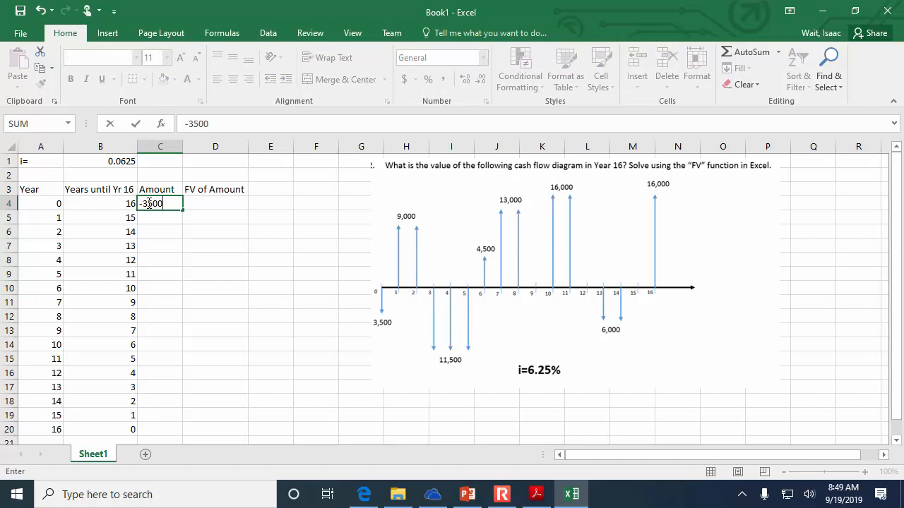
{"action": "key", "text": "Return"}
{"action": "type", "text": "9000"}
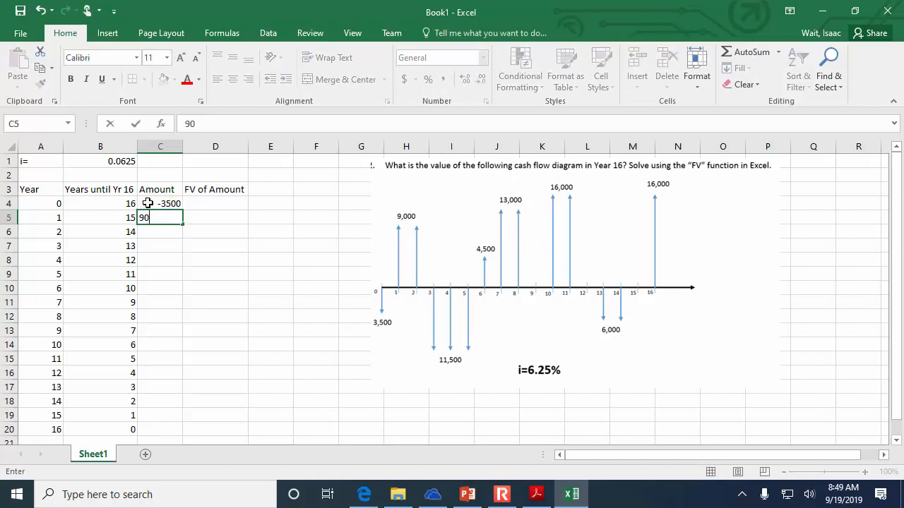
{"action": "key", "text": "Return"}
{"action": "type", "text": "9000"}
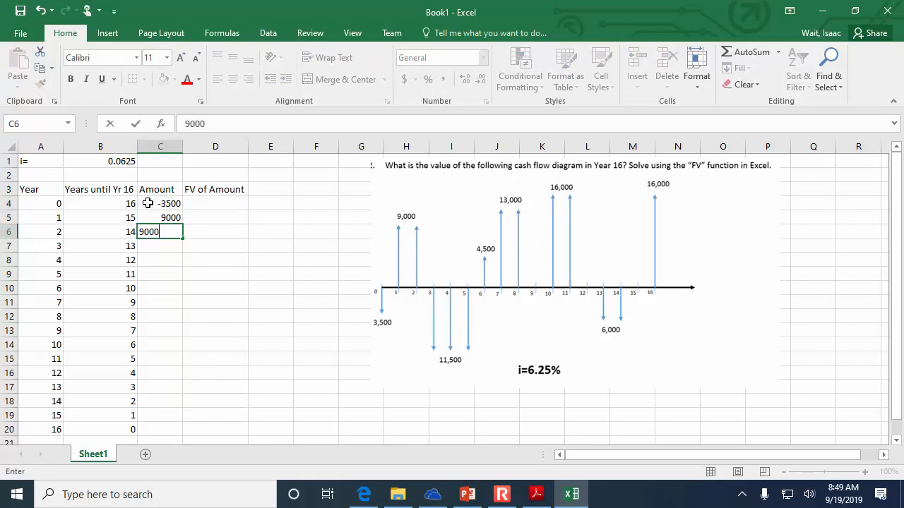
{"action": "key", "text": "Return"}
- Enter an amount of -11500 for each of years 3, 4 and 5
{"action": "type", "text": "-11"}
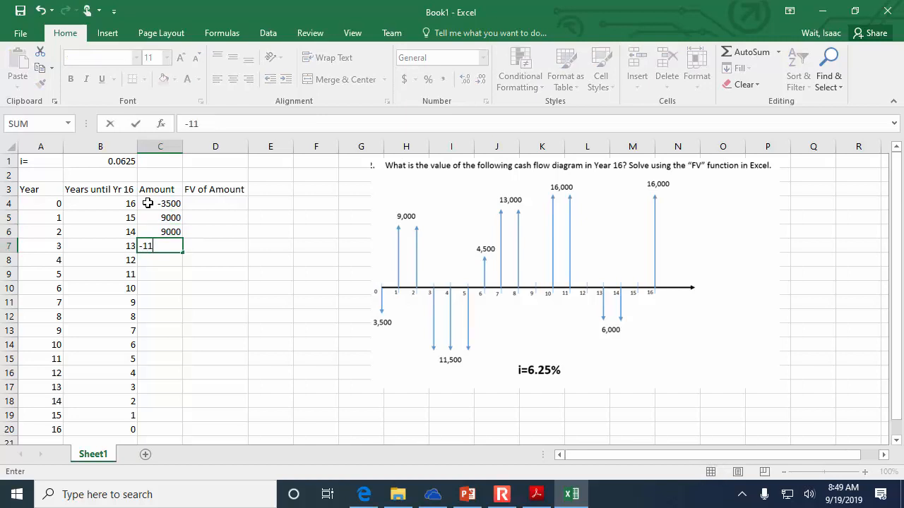
{"action": "type", "text": "500"}
{"action": "key", "text": "Return"}
{"action": "type", "text": "-11500"}
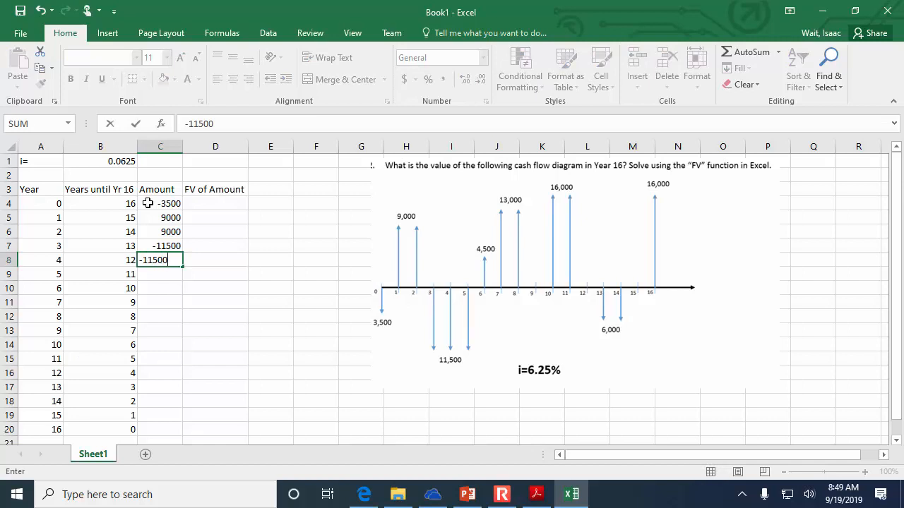
{"action": "key", "text": "Return"}
{"action": "type", "text": "-11500"}
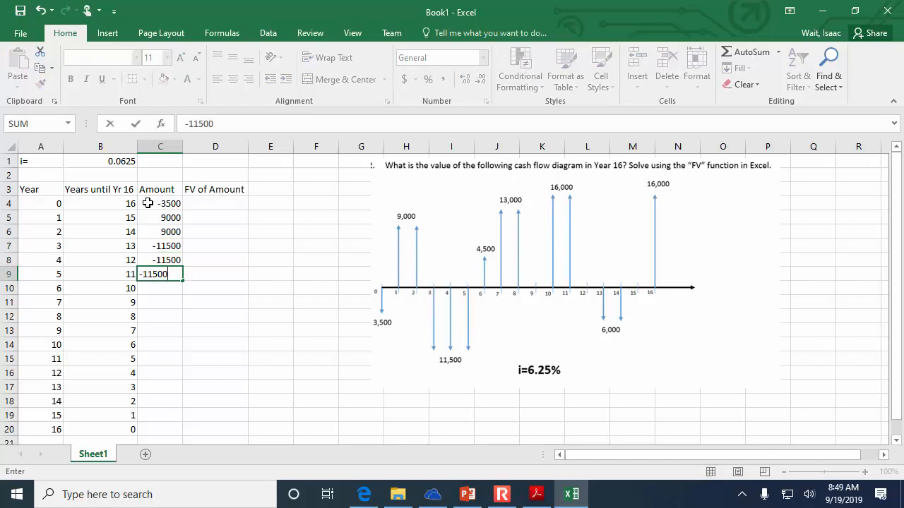
{"action": "key", "text": "Return"}
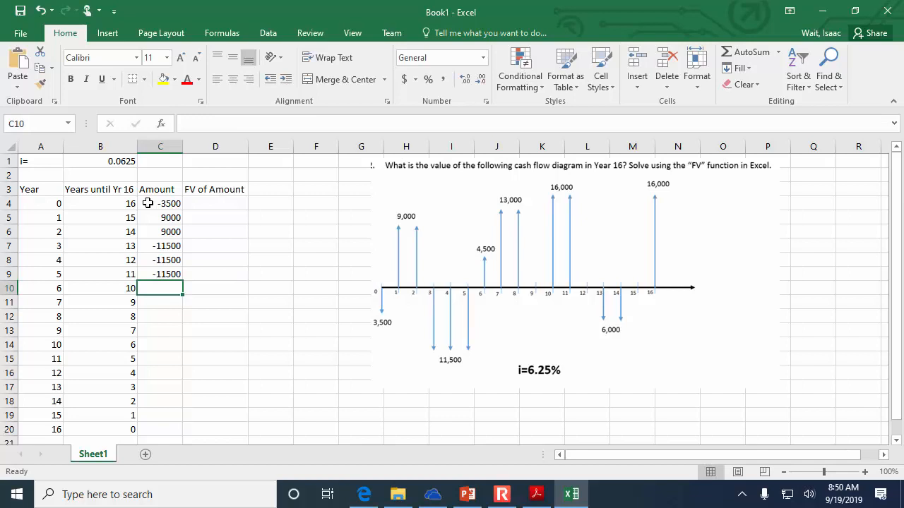
- Enter the amounts 4500, 13000, 13000 and 0 for years 6 to 9
{"action": "type", "text": "4500"}
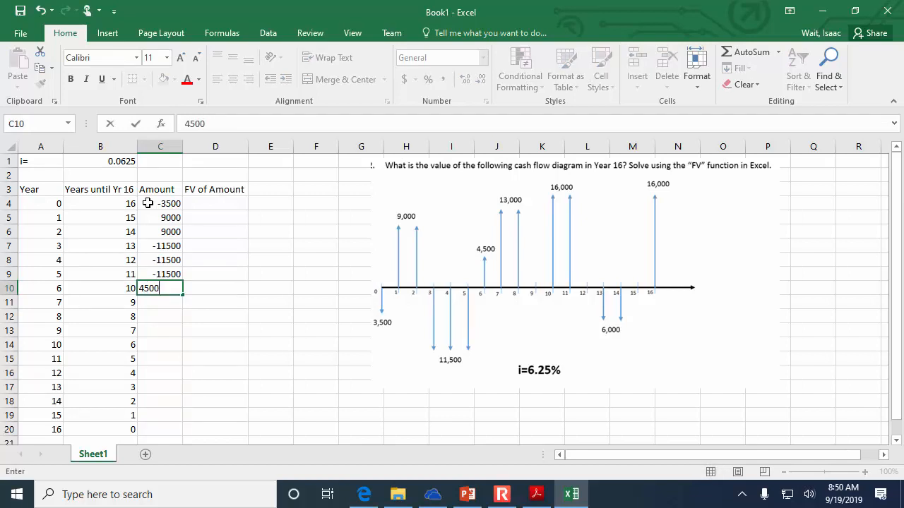
{"action": "key", "text": "Return"}
{"action": "type", "text": "13000"}
{"action": "key", "text": "Return"}
{"action": "type", "text": "13000"}
{"action": "key", "text": "Return"}
{"action": "type", "text": "0"}
{"action": "key", "text": "Return"}
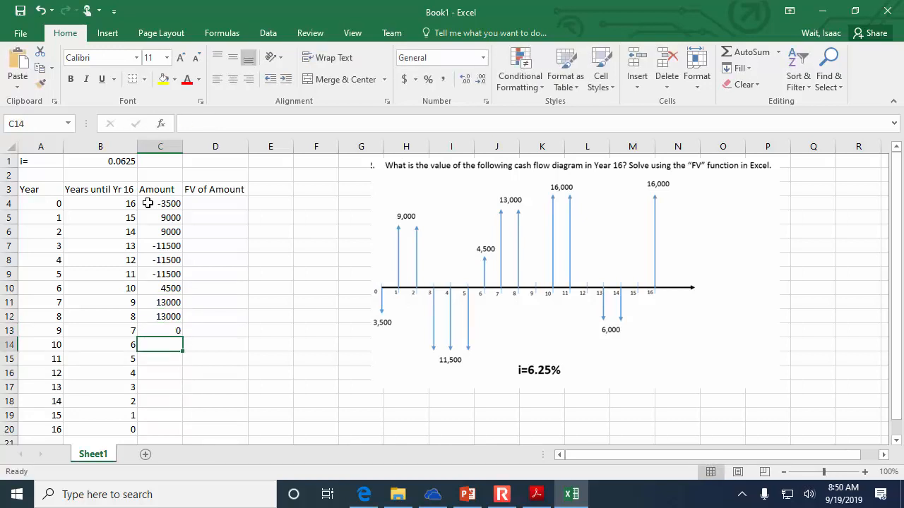
- Enter the amounts 16000, 16000 and 0 for years 10 to 12
{"action": "type", "text": "16000"}
{"action": "key", "text": "Return"}
{"action": "type", "text": "16000"}
{"action": "key", "text": "Return"}
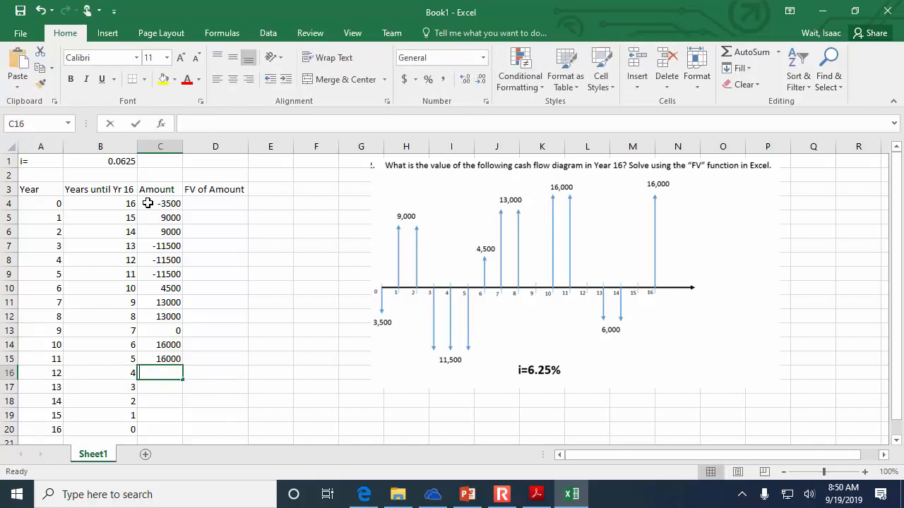
{"action": "type", "text": "0"}
{"action": "key", "text": "Return"}
- Enter the amounts -6000, -6000, 0 and 16000 for years 13 to 16
{"action": "type", "text": "-60"}
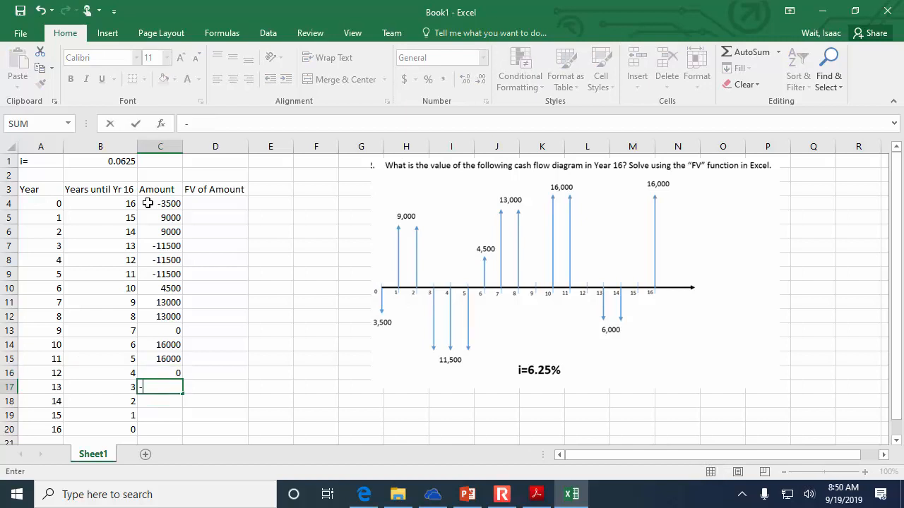
{"action": "key", "text": "Return"}
{"action": "type", "text": "-6000"}
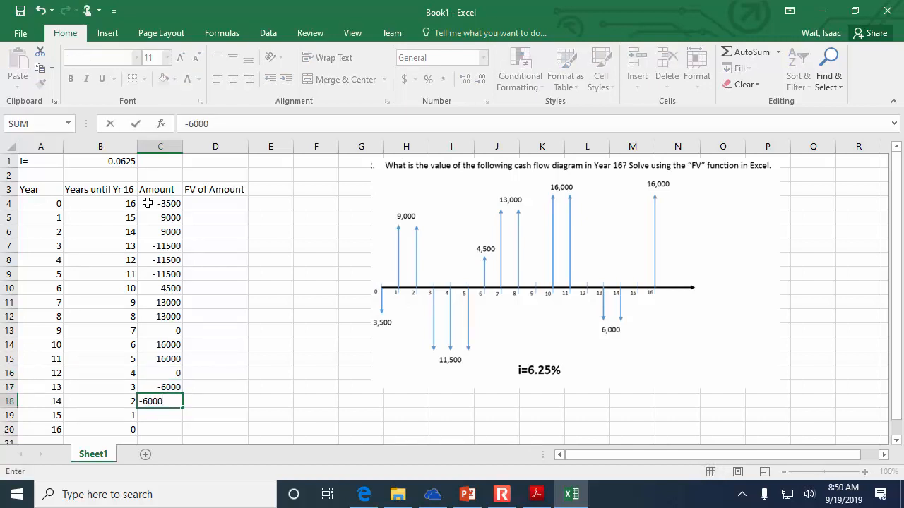
{"action": "key", "text": "Return"}
{"action": "type", "text": "0"}
{"action": "key", "text": "Return"}
{"action": "type", "text": "1600"}
{"action": "key", "text": "Return"}
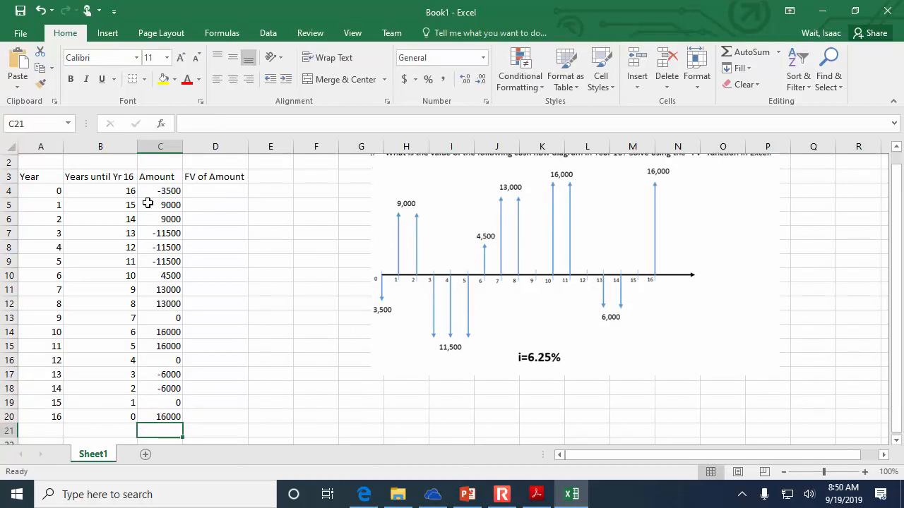
- Select D4 and collapse the ribbon to make more room for the worksheet
{"action": "scroll", "coordinate": [145, 186], "scroll_direction": "up", "scroll_amount": 1}
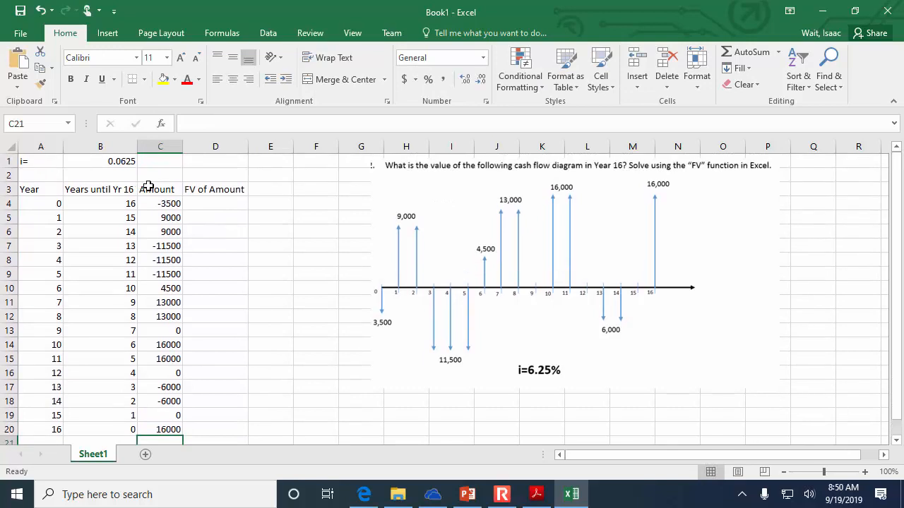
{"action": "left_click", "coordinate": [235, 208]}
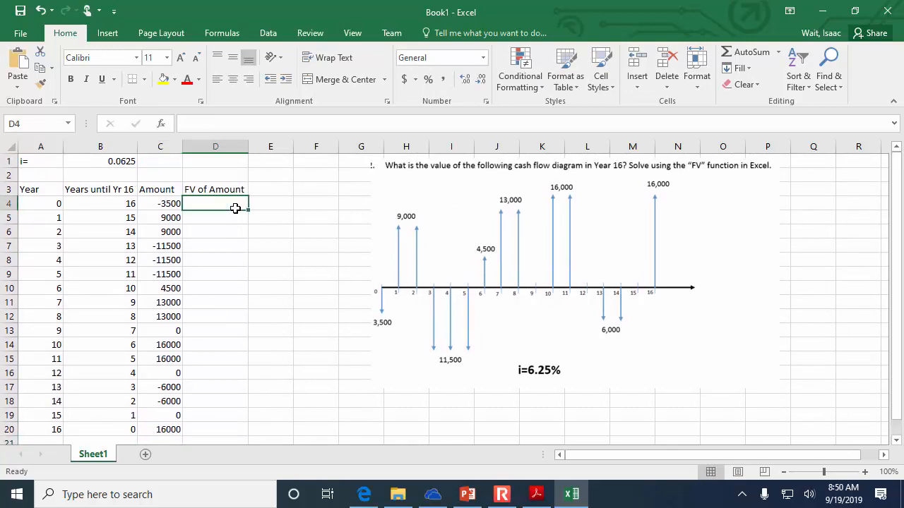
{"action": "left_click", "coordinate": [893, 101]}
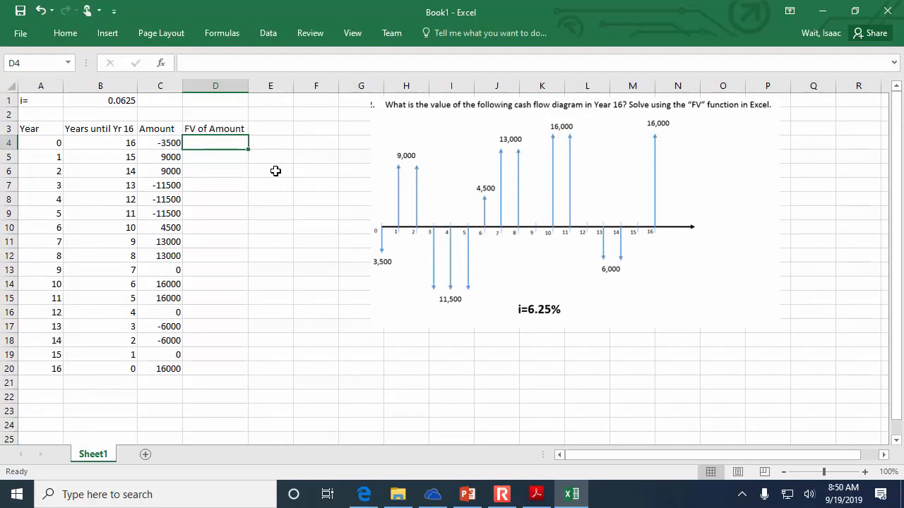
{"action": "type", "text": "="}
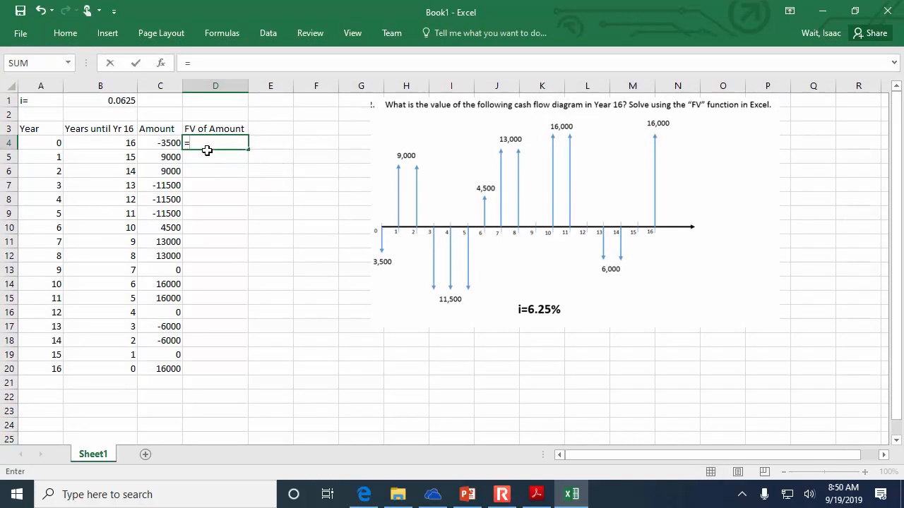
{"action": "type", "text": "fv"}
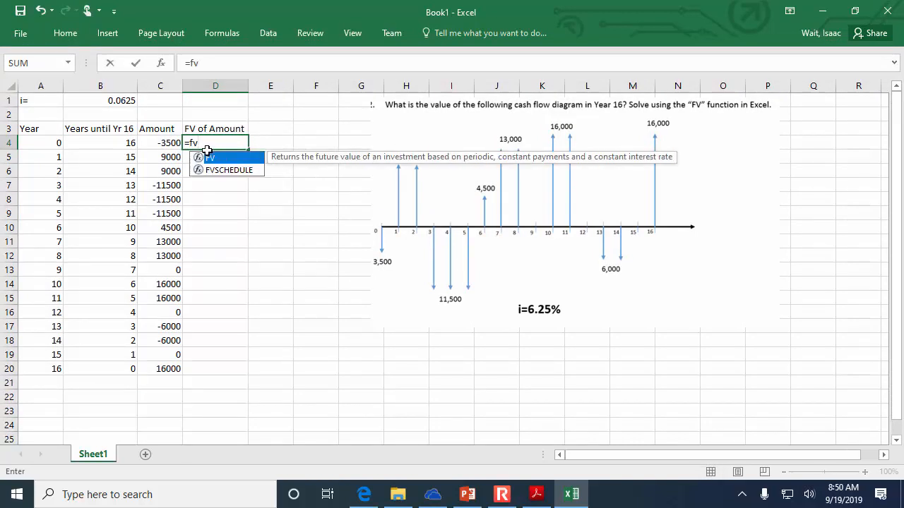
{"action": "key", "text": "Escape"}
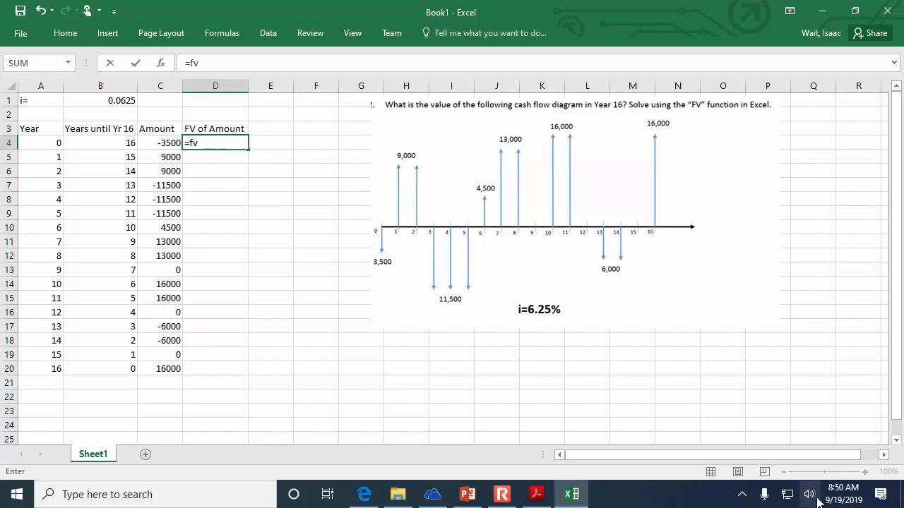
{"action": "key", "text": "Escape"}
- Enlarge the worksheet view to 120% and move the cash flow diagram picture closer to the table
{"action": "left_click", "coordinate": [864, 473]}
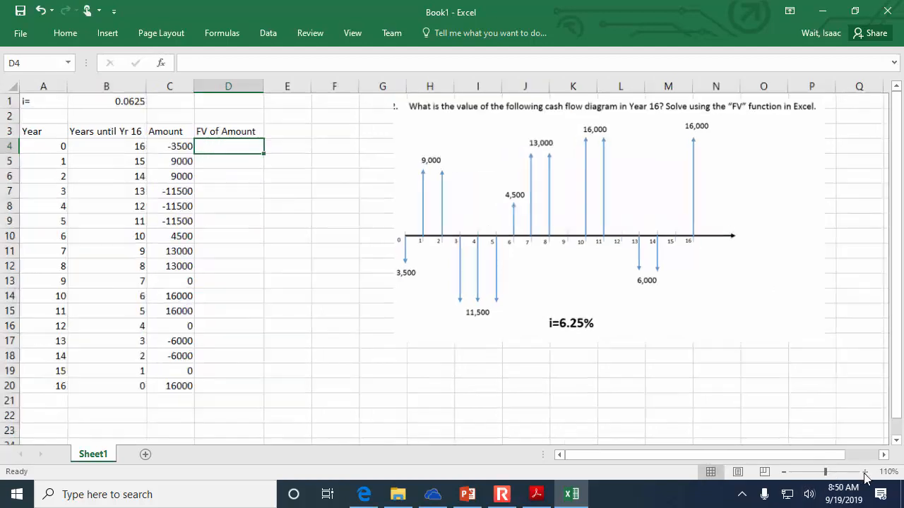
{"action": "left_click", "coordinate": [864, 472]}
{"action": "left_click_drag", "start_coordinate": [720, 252], "coordinate": [618, 269]}
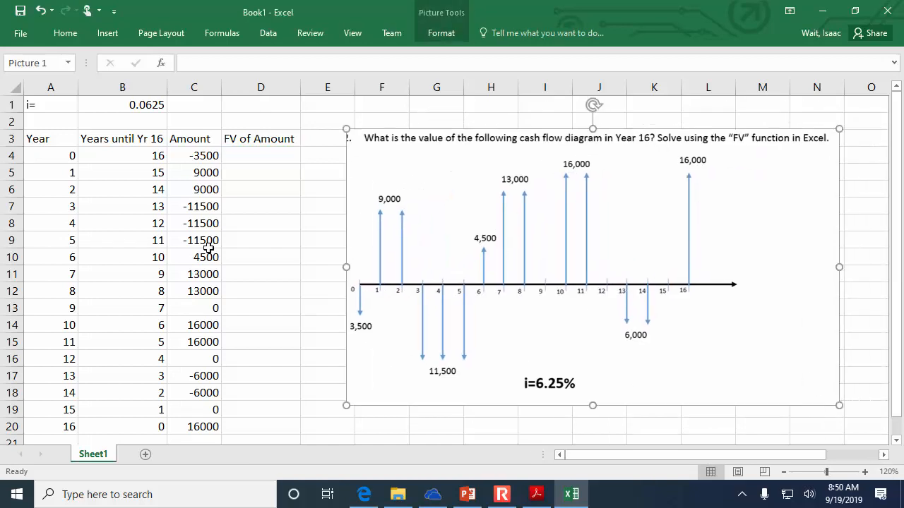
- Calculate the future value in D4 with =FV($B$1,B4,,-C4) and fill the formula down to D20
{"action": "left_click", "coordinate": [260, 155]}
{"action": "type", "text": "=fv("}
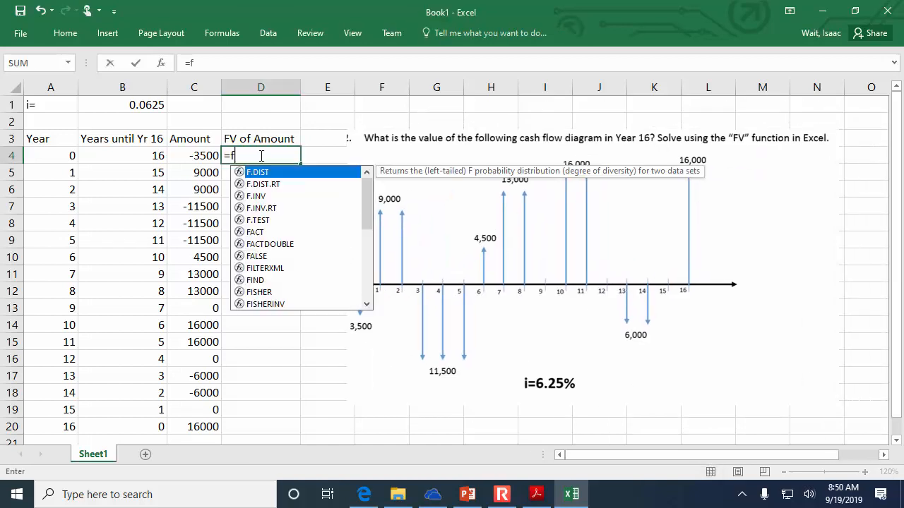
{"action": "left_click", "coordinate": [120, 104]}
{"action": "key", "text": "F4"}
{"action": "type", "text": ","}
{"action": "left_click", "coordinate": [120, 156]}
{"action": "type", "text": ",,"}
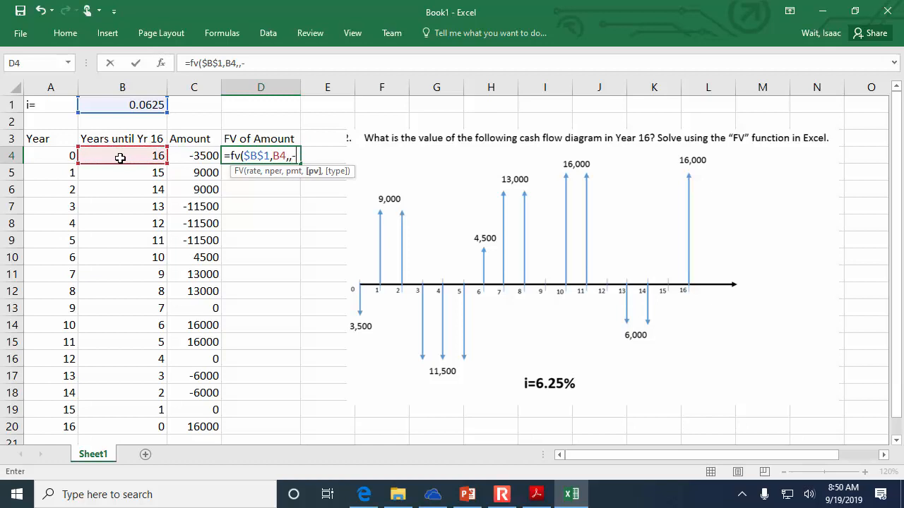
{"action": "type", "text": "-"}
{"action": "left_click", "coordinate": [186, 155]}
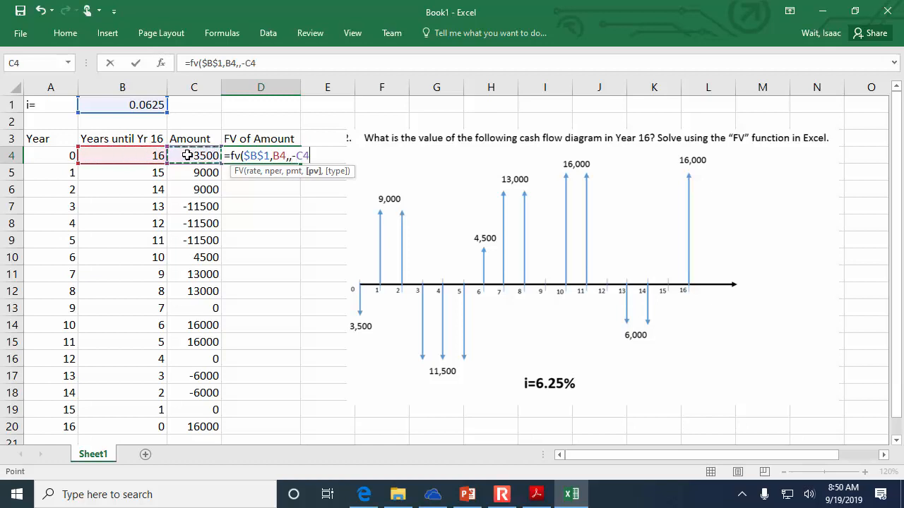
{"action": "type", "text": ")"}
{"action": "key", "text": "Return"}
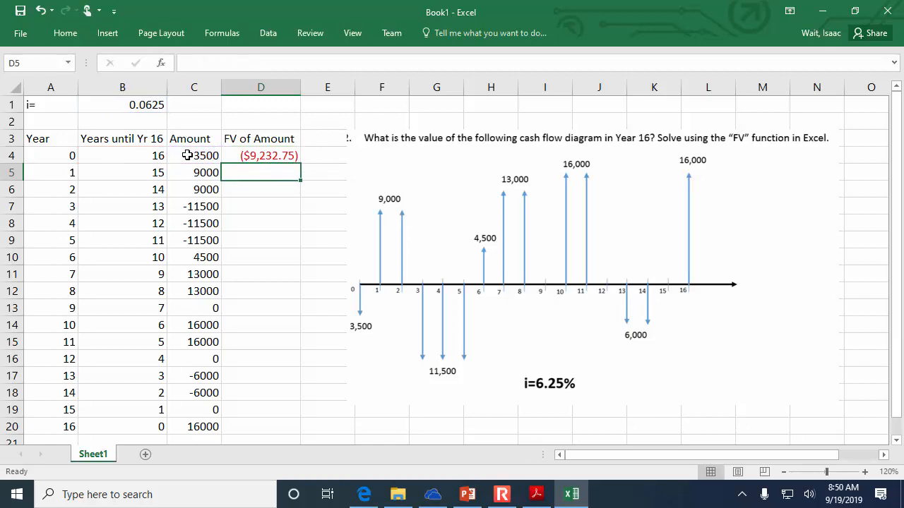
{"action": "key", "text": "Up"}
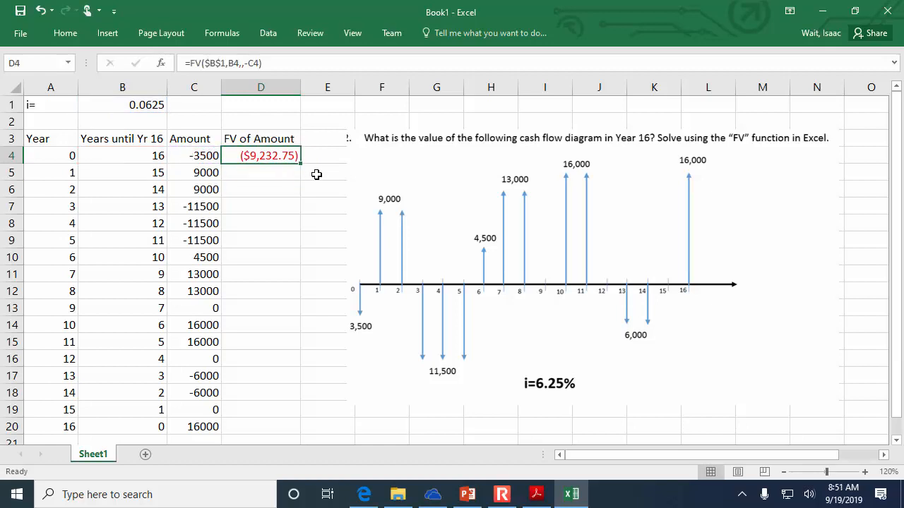
{"action": "double_click", "coordinate": [301, 164]}
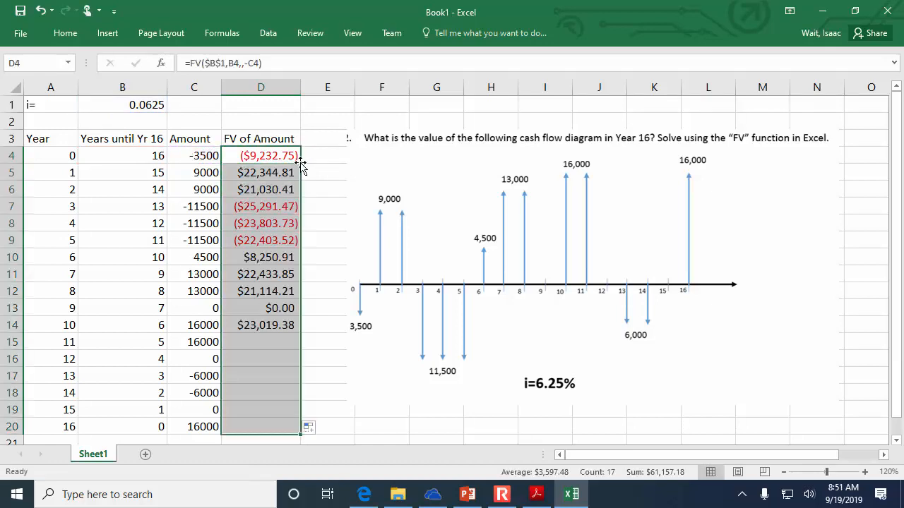
- Apply the Currency number format to the future values in D4:D20
{"action": "left_click", "coordinate": [65, 33]}
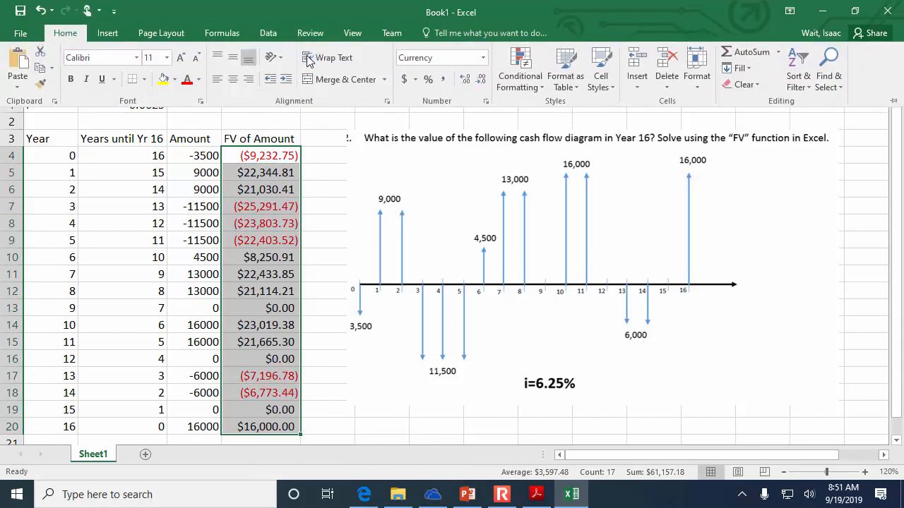
{"action": "left_click", "coordinate": [483, 57]}
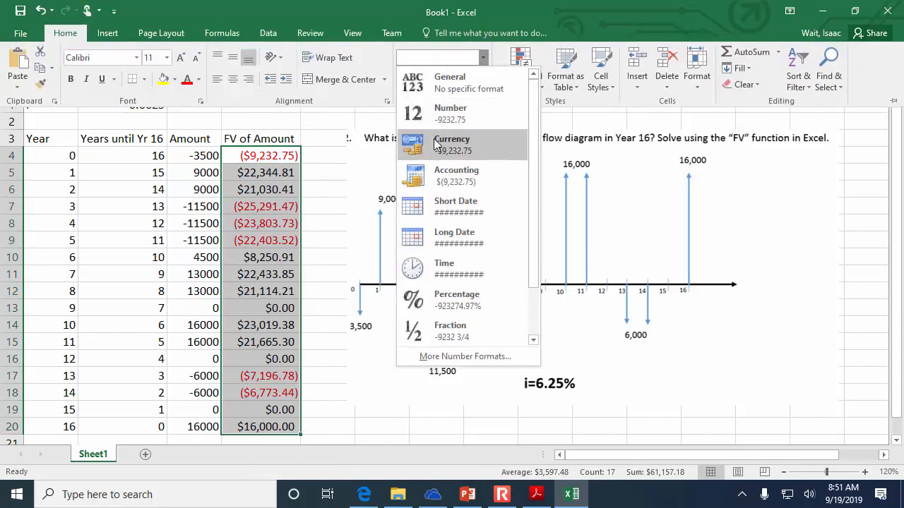
{"action": "left_click", "coordinate": [466, 148]}
- Label C22 as sum: and total the future values in D22 with =SUM(D4:D20)
{"action": "scroll", "coordinate": [355, 236], "scroll_direction": "down", "scroll_amount": 1}
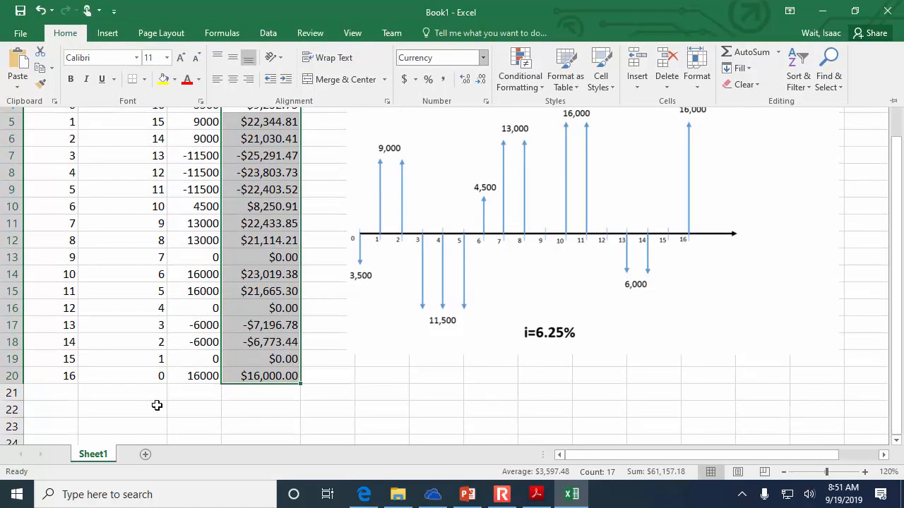
{"action": "left_click", "coordinate": [197, 403]}
{"action": "type", "text": "sum:"}
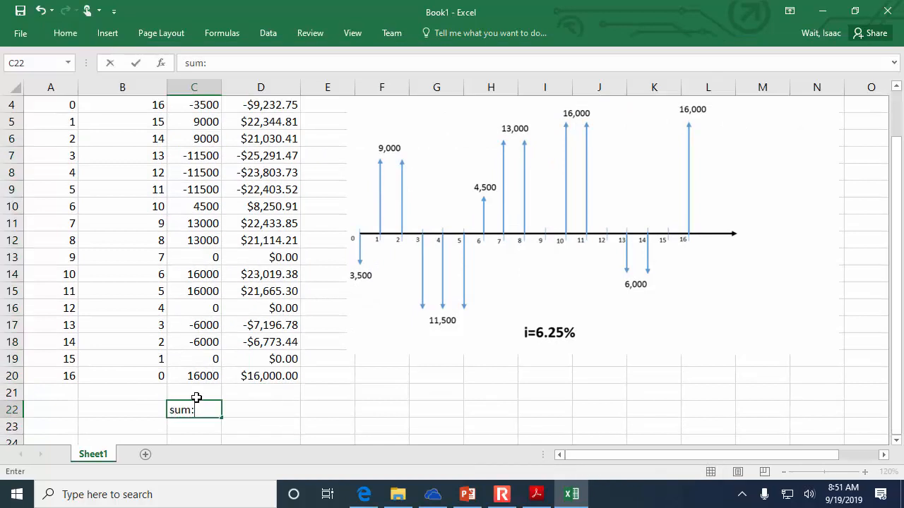
{"action": "key", "text": "Tab"}
{"action": "type", "text": "=sum("}
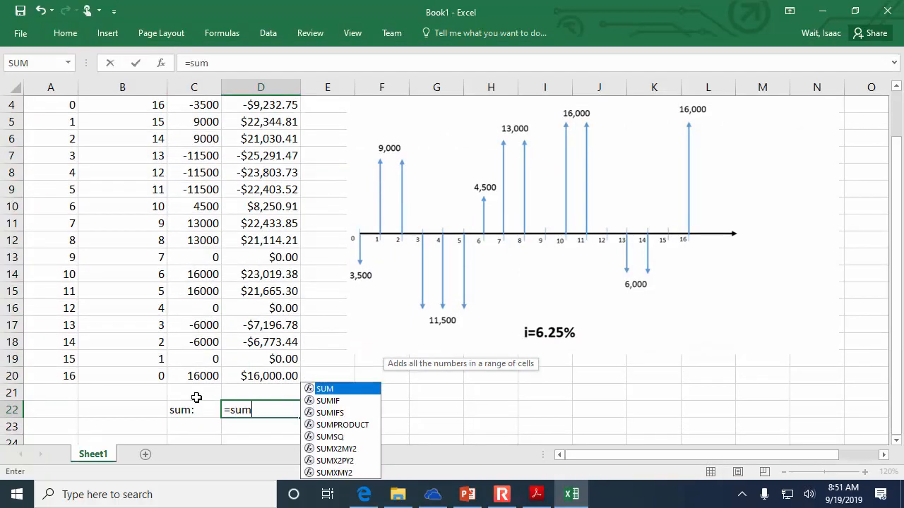
{"action": "left_click_drag", "start_coordinate": [286, 374], "coordinate": [272, 37]}
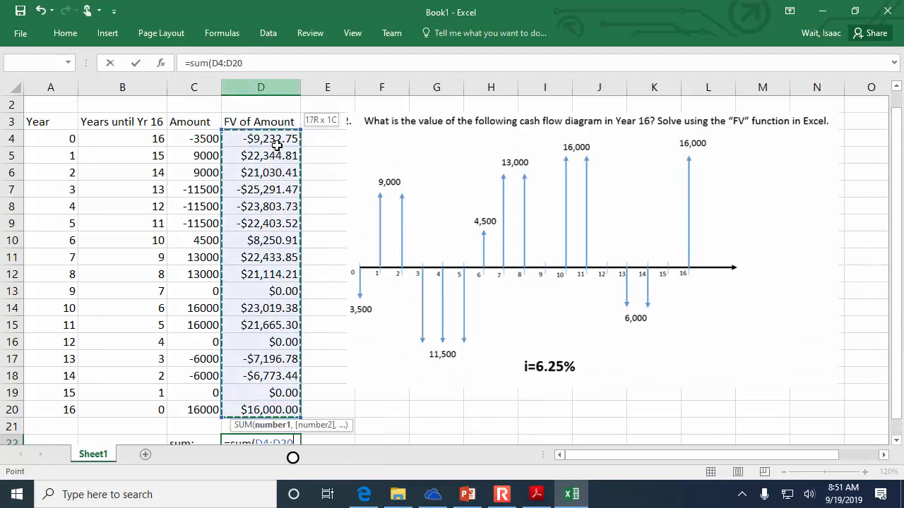
{"action": "key", "text": "Return"}
- Make the sum label and total in C22:D22 bold and centred, and reduce the worksheet view to 110%
{"action": "left_click_drag", "start_coordinate": [250, 412], "coordinate": [183, 413]}
{"action": "left_click", "coordinate": [65, 33]}
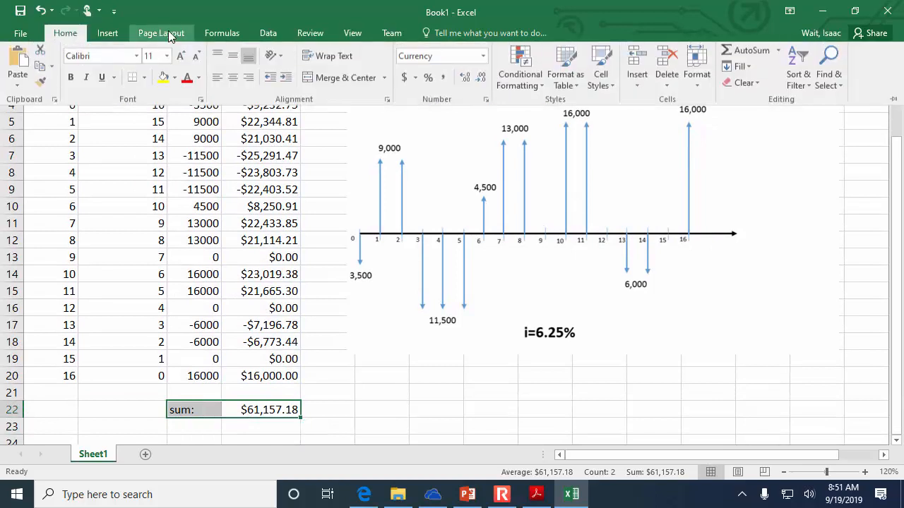
{"action": "left_click", "coordinate": [71, 79]}
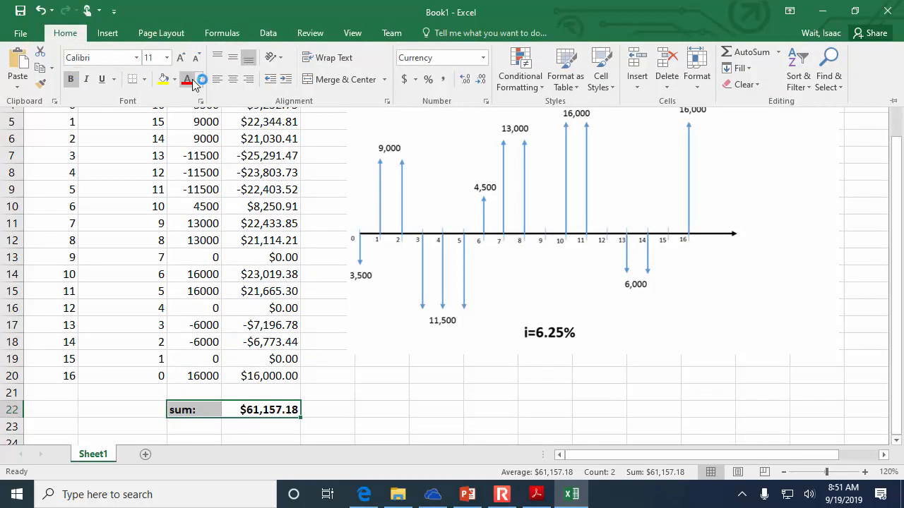
{"action": "left_click", "coordinate": [232, 79]}
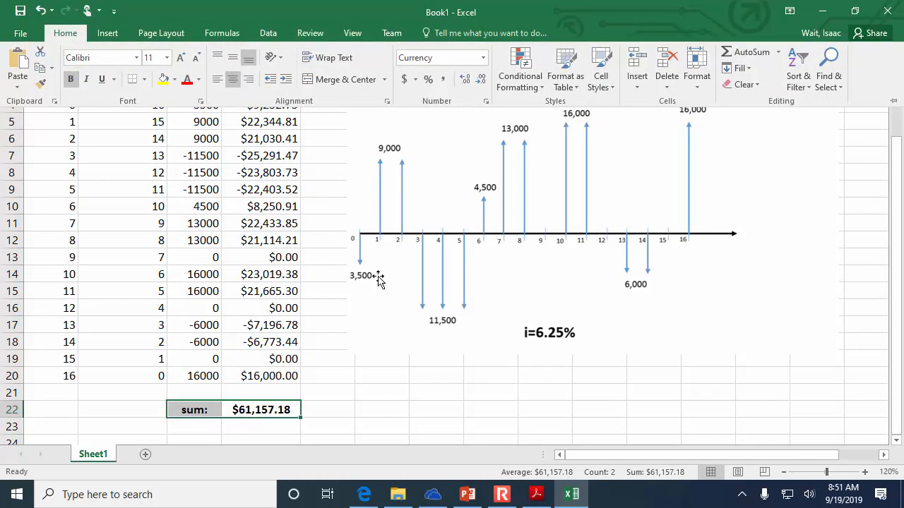
{"action": "left_click", "coordinate": [785, 472]}
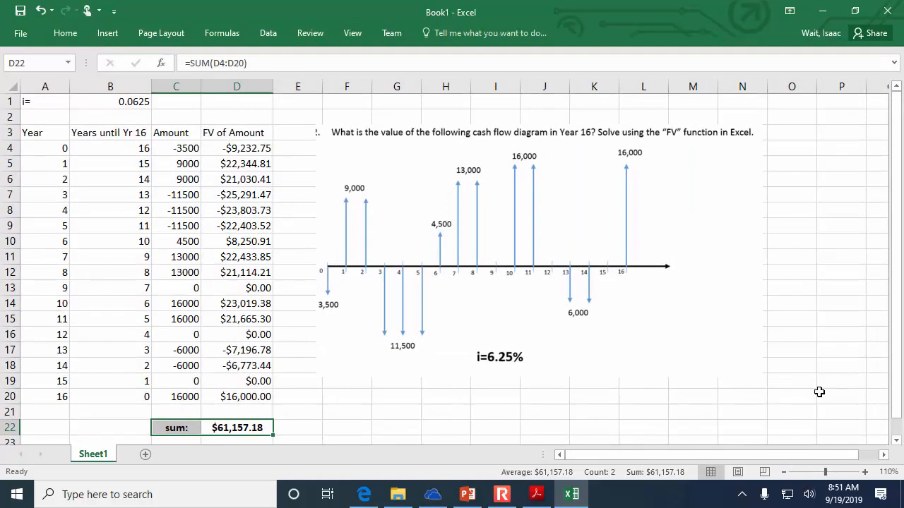
{"action": "left_click", "coordinate": [811, 299]}
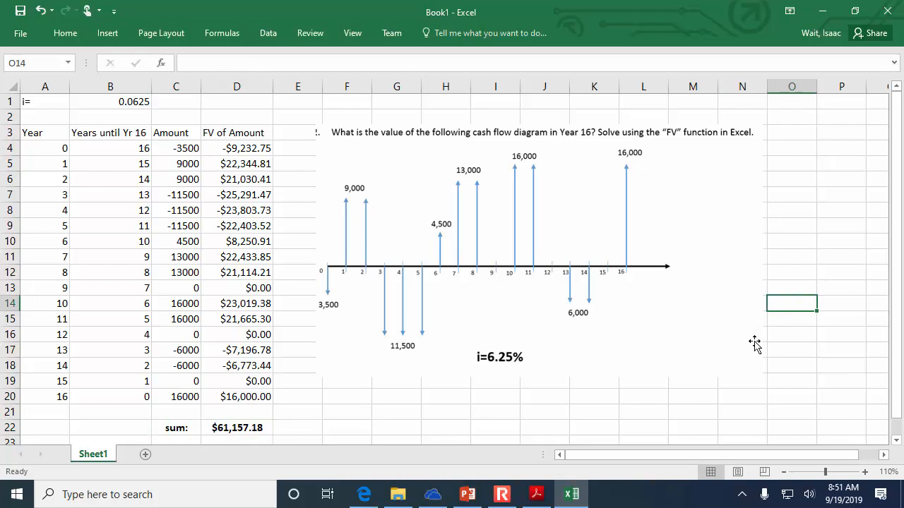
{"action": "left_click", "coordinate": [510, 498]}
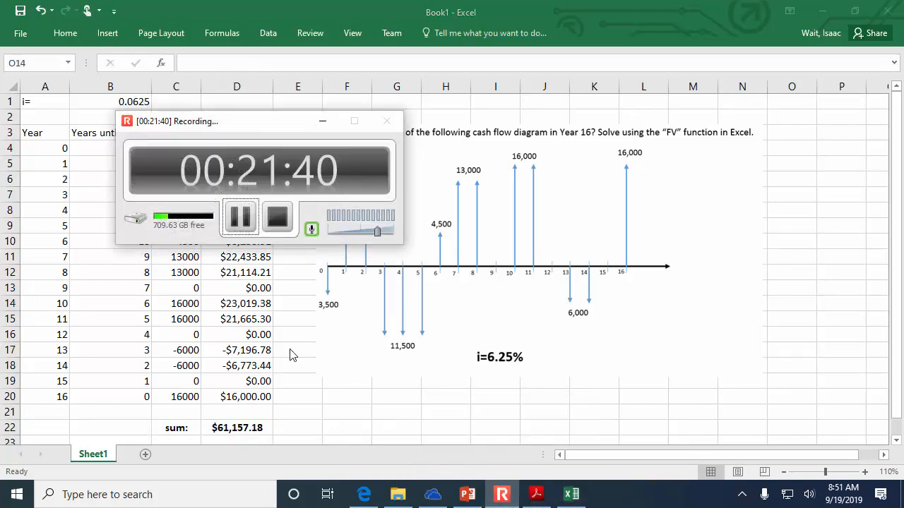
{"action": "left_click", "coordinate": [238, 220]}
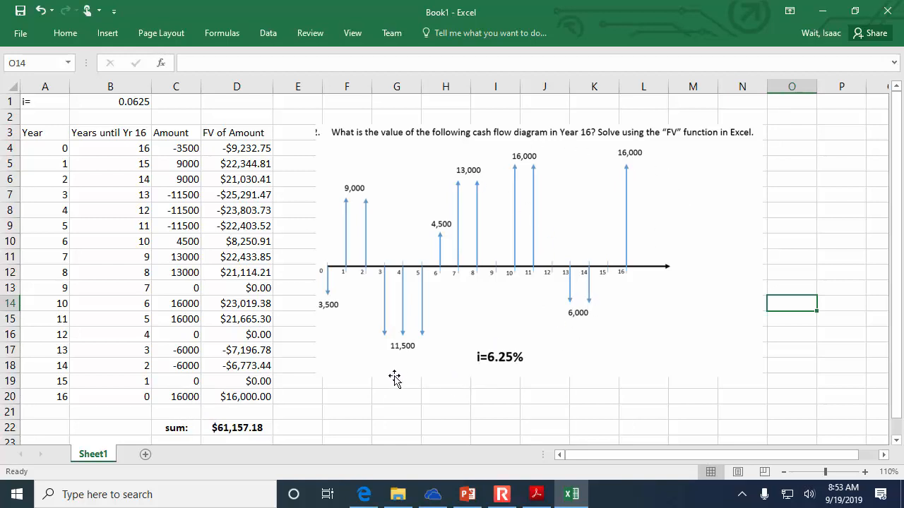
- Highlight the sum label and total in C22:D22 with a yellow fill
{"action": "left_click_drag", "start_coordinate": [177, 428], "coordinate": [240, 429]}
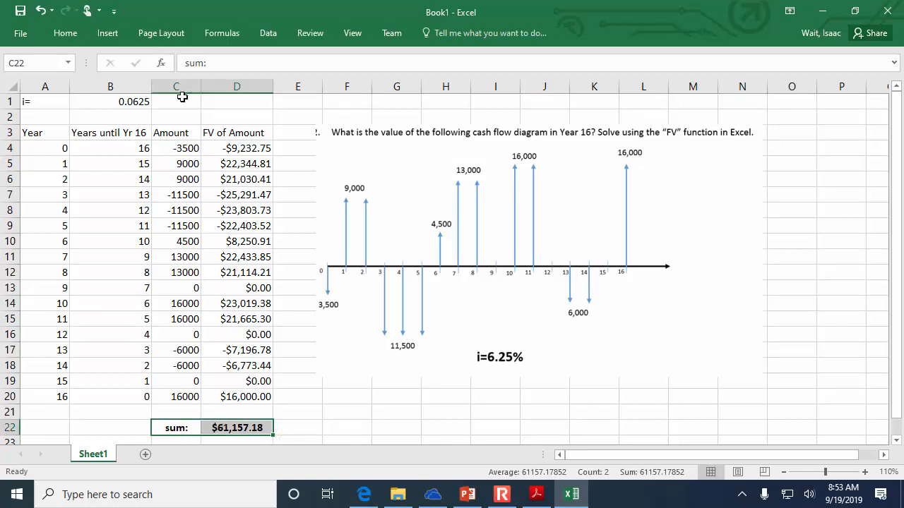
{"action": "left_click", "coordinate": [65, 34]}
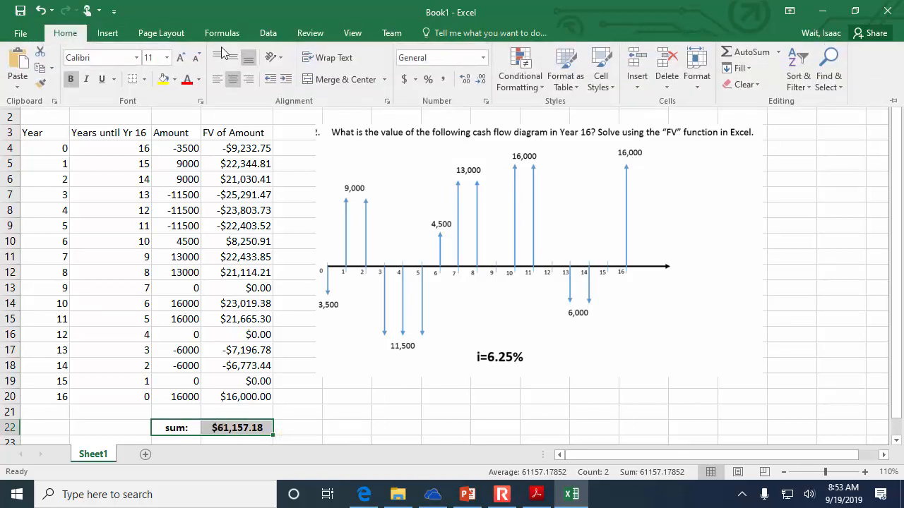
{"action": "left_click", "coordinate": [163, 79]}
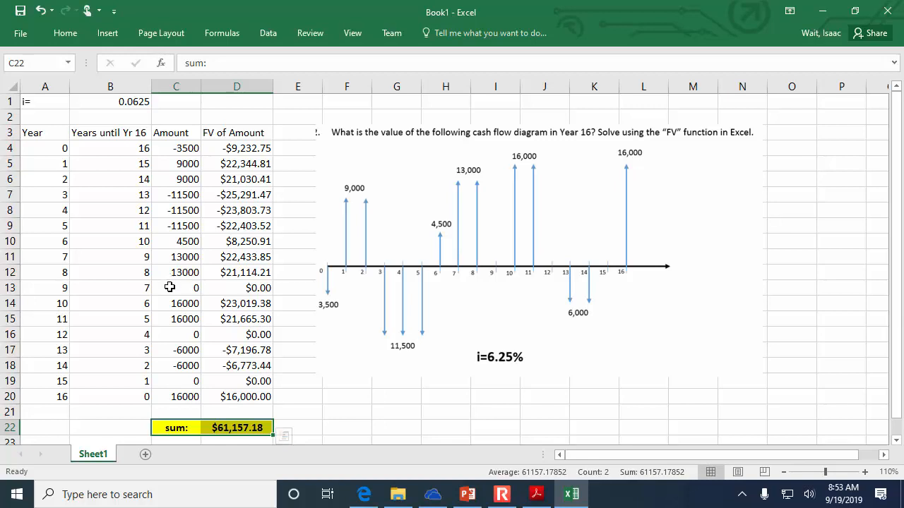
{"action": "left_click", "coordinate": [172, 286]}
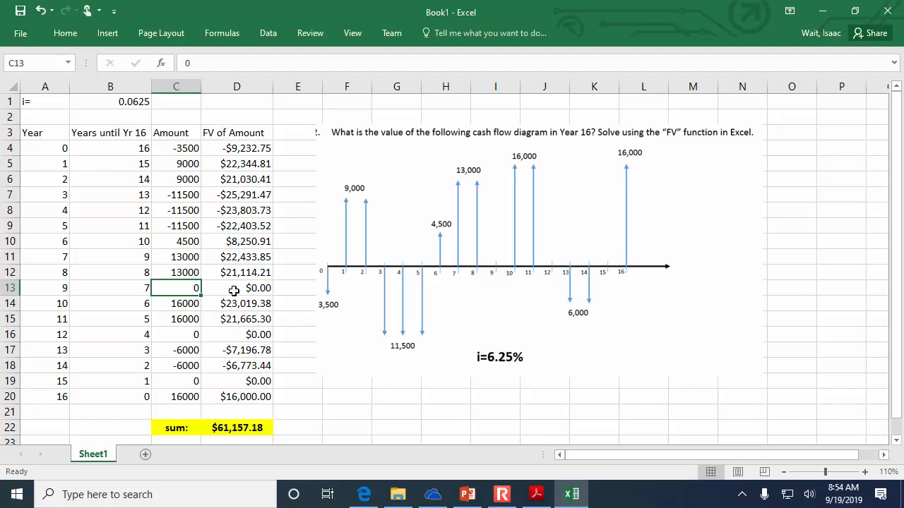
- Enter the note "<- Keep changing I until the sum is 100,000" in E22, beside the total
{"action": "left_click", "coordinate": [279, 428]}
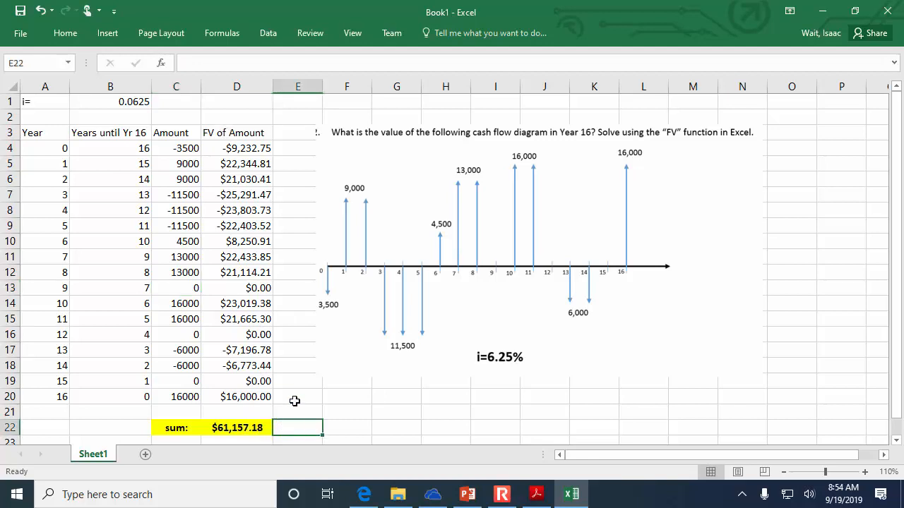
{"action": "type", "text": "<"}
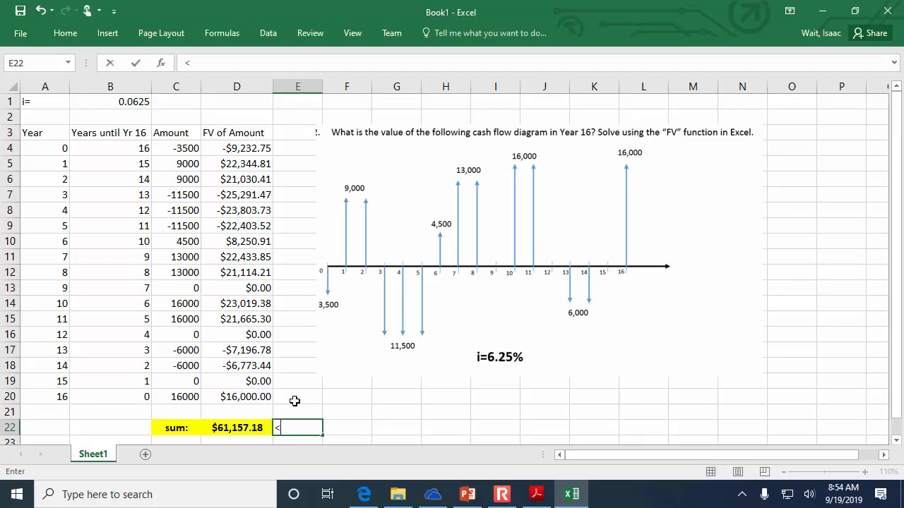
{"action": "type", "text": "- Keep changing I until the su"}
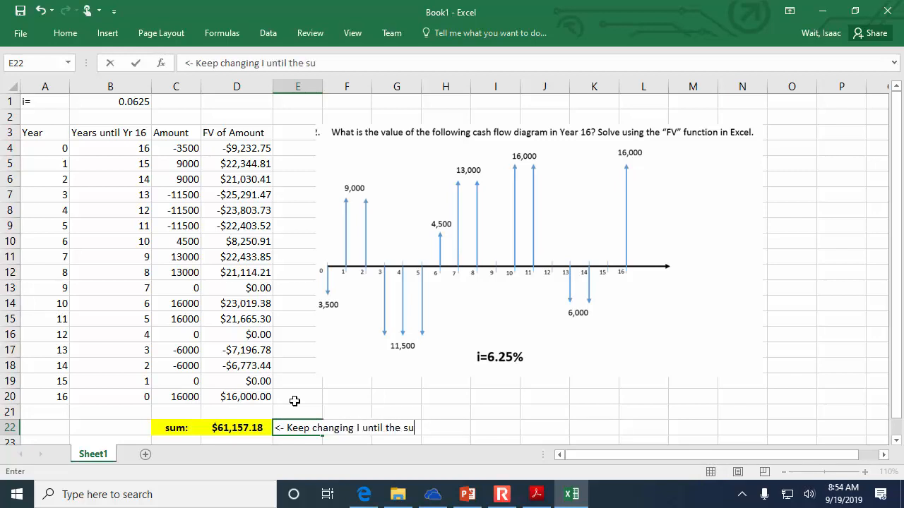
{"action": "type", "text": "m is 100,000"}
{"action": "key", "text": "Return"}
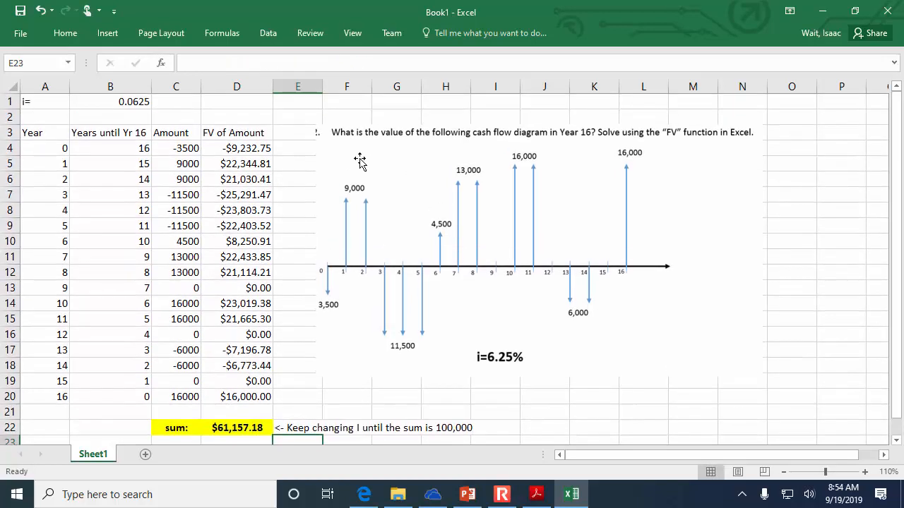
- Start a Goal Seek what-if analysis that sets the total in D22 to the value 100000
{"action": "left_click", "coordinate": [268, 34]}
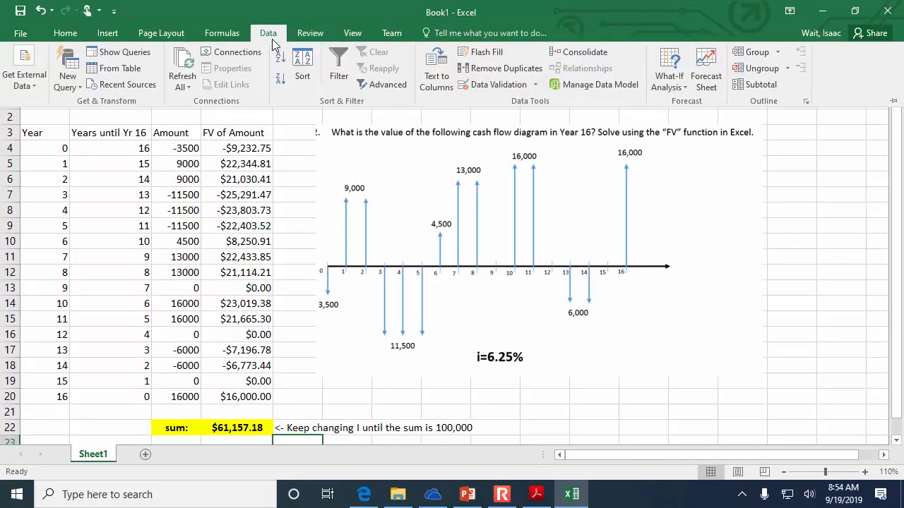
{"action": "left_click", "coordinate": [679, 80]}
{"action": "left_click", "coordinate": [688, 119]}
{"action": "scroll", "coordinate": [559, 221], "scroll_direction": "up", "scroll_amount": 2}
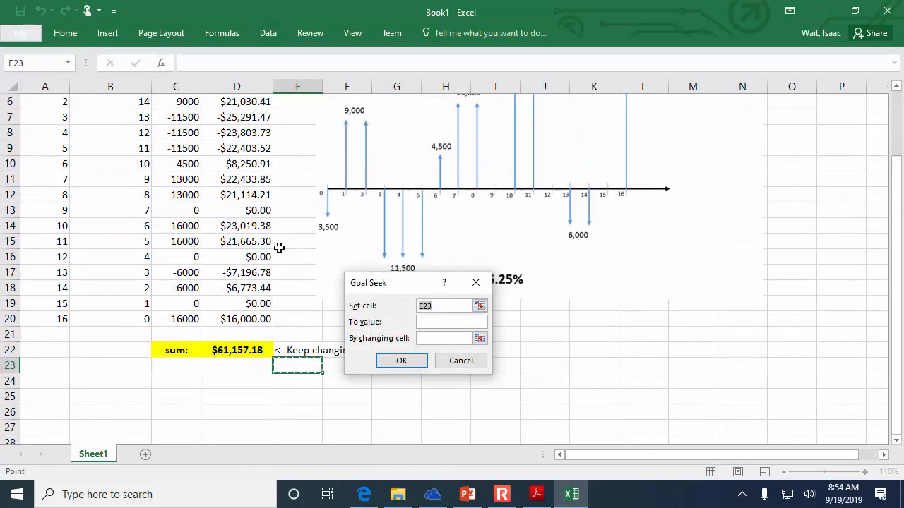
{"action": "left_click", "coordinate": [247, 350]}
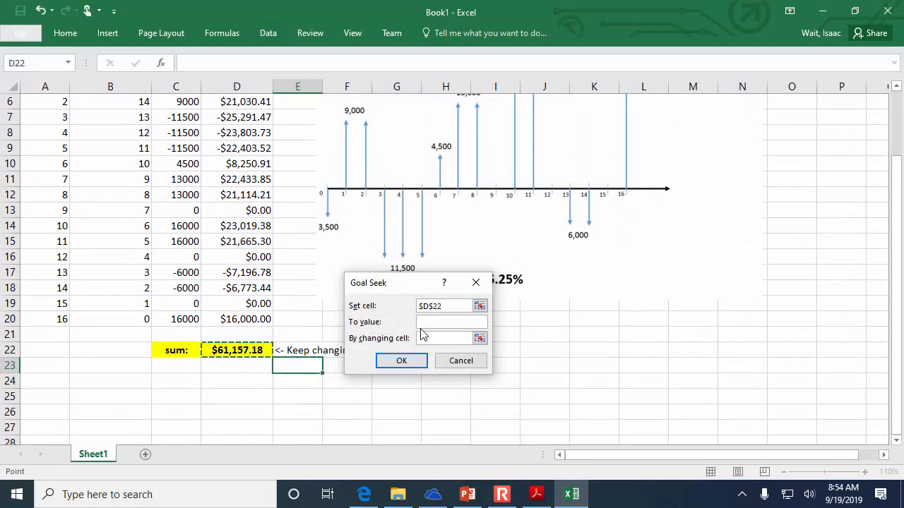
{"action": "left_click", "coordinate": [469, 322]}
{"action": "type", "text": "100000"}
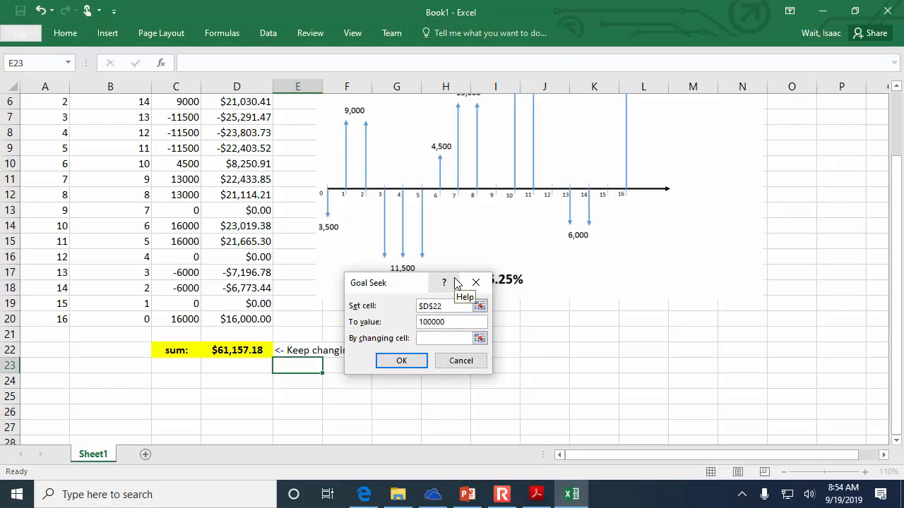
- Use the interest rate in B1 as the changing cell, run Goal Seek, accept the solution and select B1
{"action": "left_click", "coordinate": [480, 340]}
{"action": "scroll", "coordinate": [476, 337], "scroll_direction": "up", "scroll_amount": 2}
{"action": "left_click", "coordinate": [126, 102]}
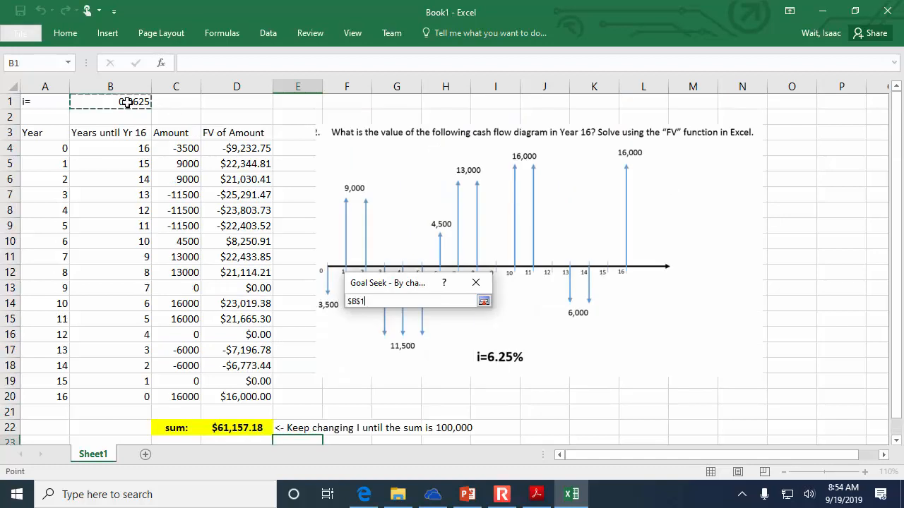
{"action": "left_click", "coordinate": [484, 302]}
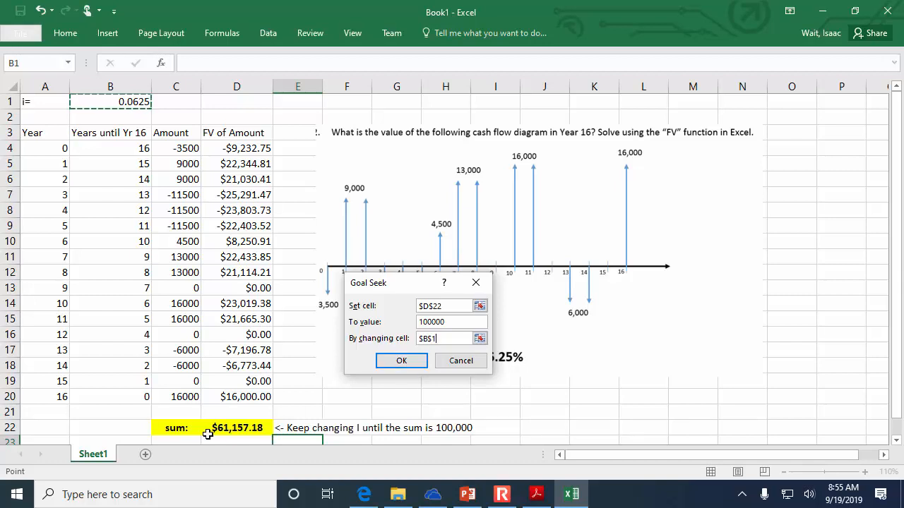
{"action": "left_click", "coordinate": [397, 357]}
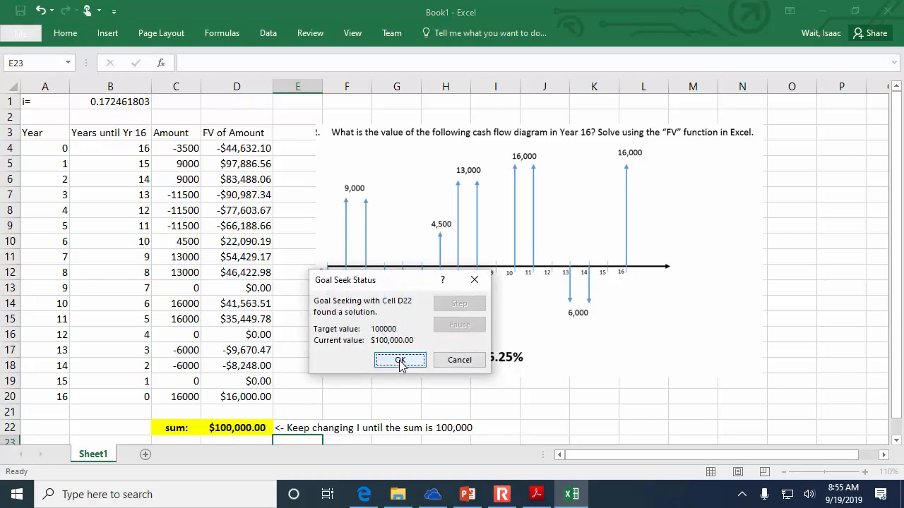
{"action": "left_click", "coordinate": [400, 361]}
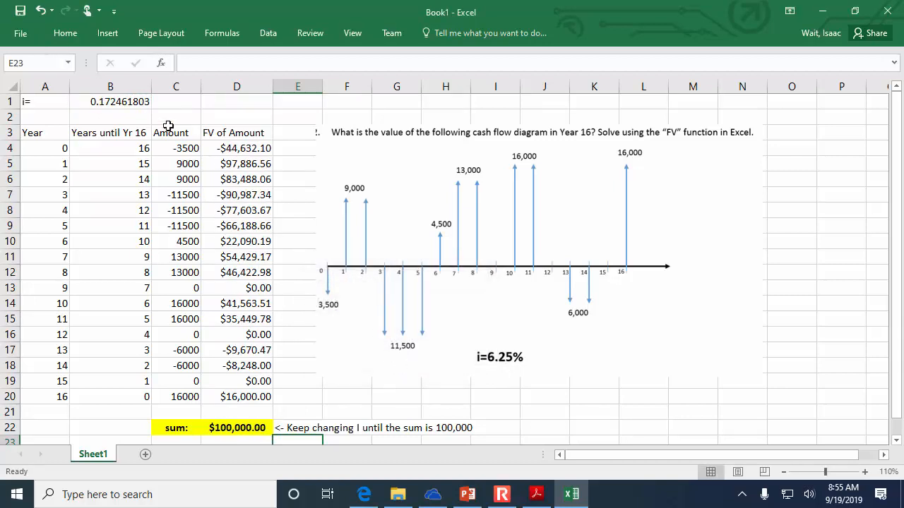
{"action": "left_click", "coordinate": [134, 102]}
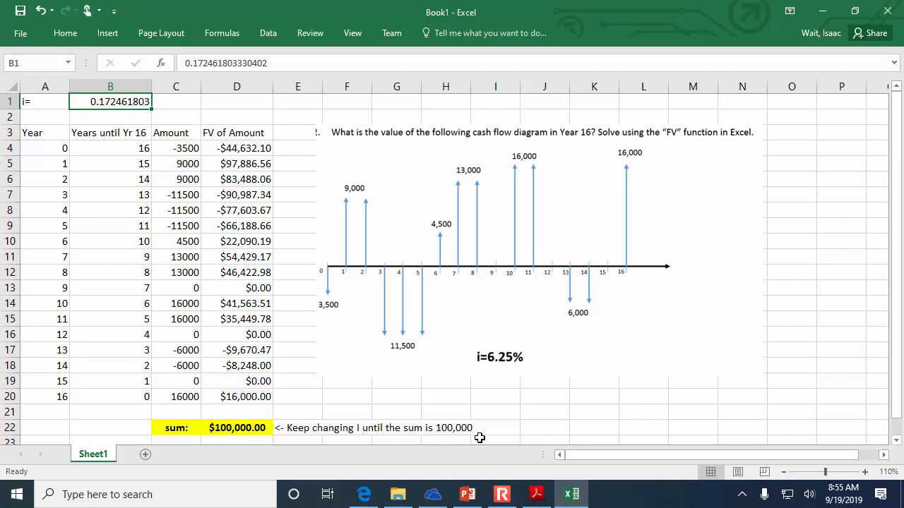
- Switch to PowerPoint, select the cash flow summary picture on slide 97, Part 3 (Interest Rate), and return to the Excel workbook
{"action": "mouse_move", "coordinate": [441, 501]}
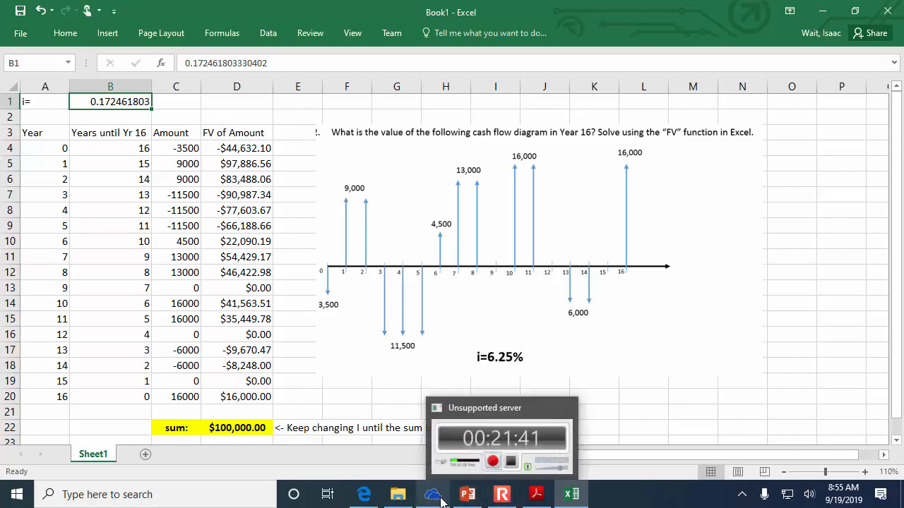
{"action": "left_click", "coordinate": [468, 494]}
{"action": "left_click", "coordinate": [80, 351]}
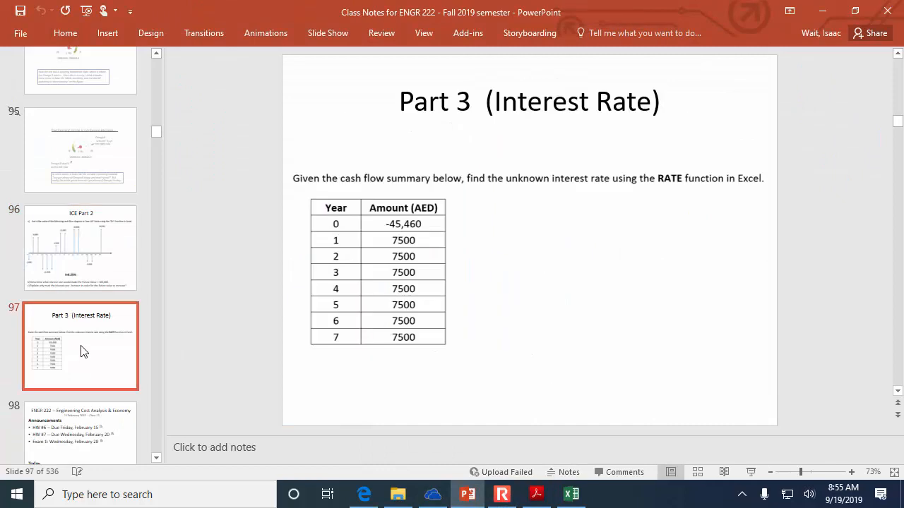
{"action": "left_click", "coordinate": [320, 291]}
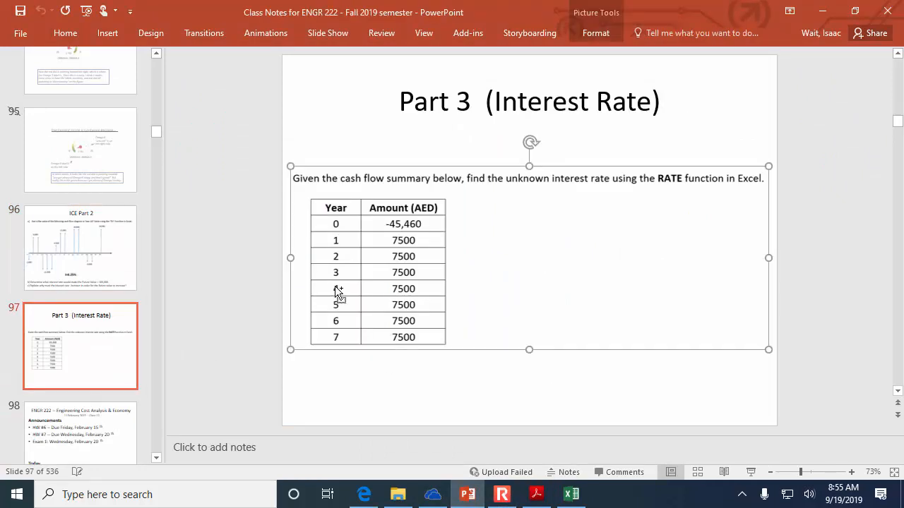
{"action": "left_click", "coordinate": [571, 494]}
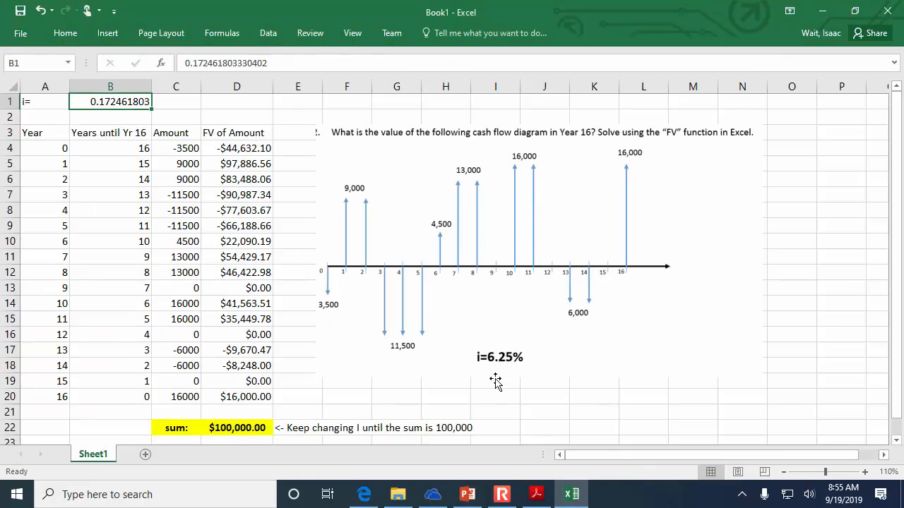
- Add a new worksheet, paste the cash flow summary picture into it and position it from about column F in the top rows
{"action": "left_click", "coordinate": [145, 454]}
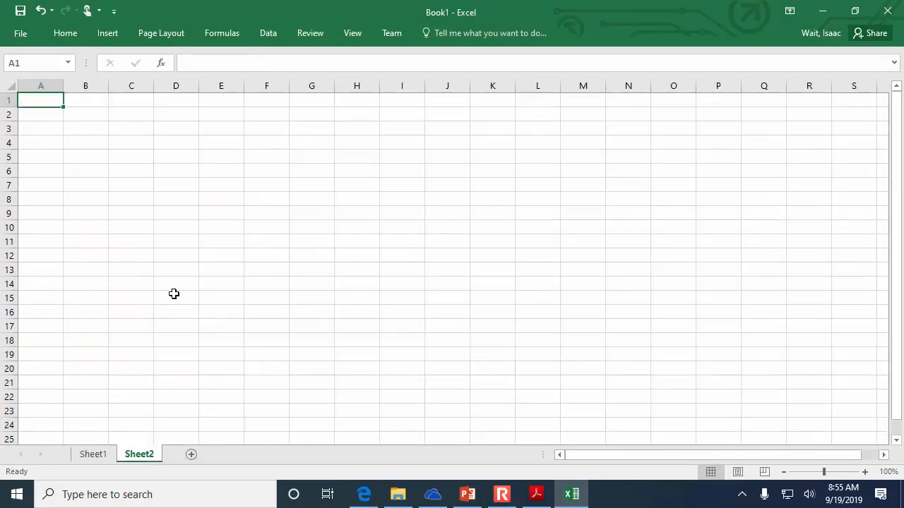
{"action": "left_click", "coordinate": [187, 146]}
{"action": "key", "text": "ctrl+v"}
{"action": "left_click_drag", "start_coordinate": [339, 235], "coordinate": [430, 195]}
- Enter the formula =RATE(7,7500,-45460) in B22 of the new sheet to find the unknown interest rate
{"action": "left_click", "coordinate": [92, 394]}
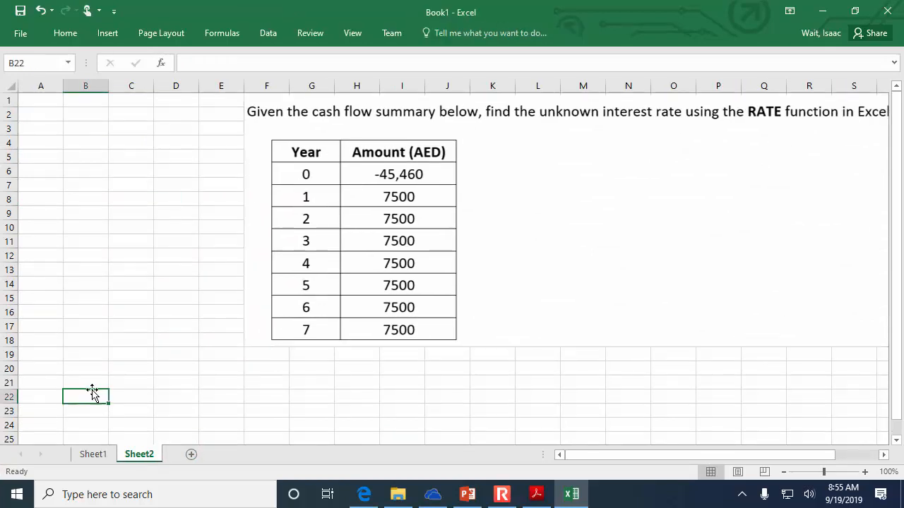
{"action": "type", "text": "=rate("}
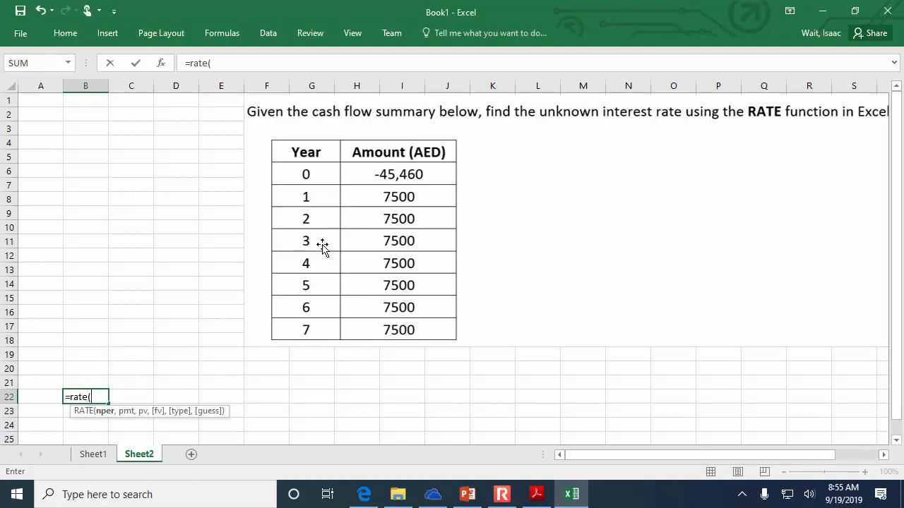
{"action": "type", "text": "7,"}
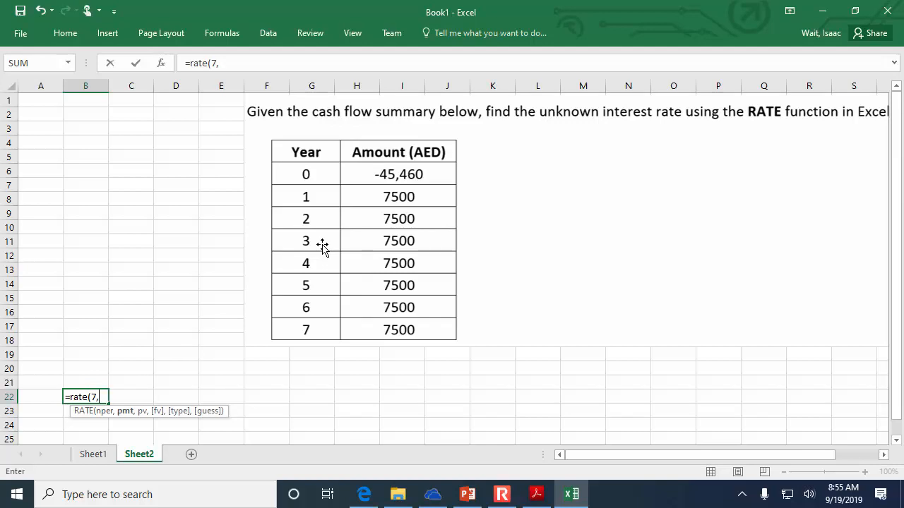
{"action": "type", "text": "7500,-45460"}
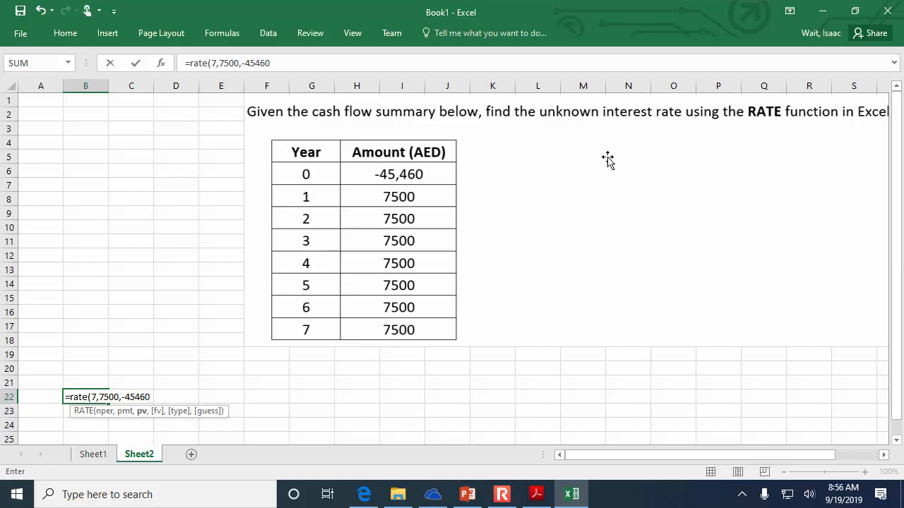
{"action": "type", "text": ")"}
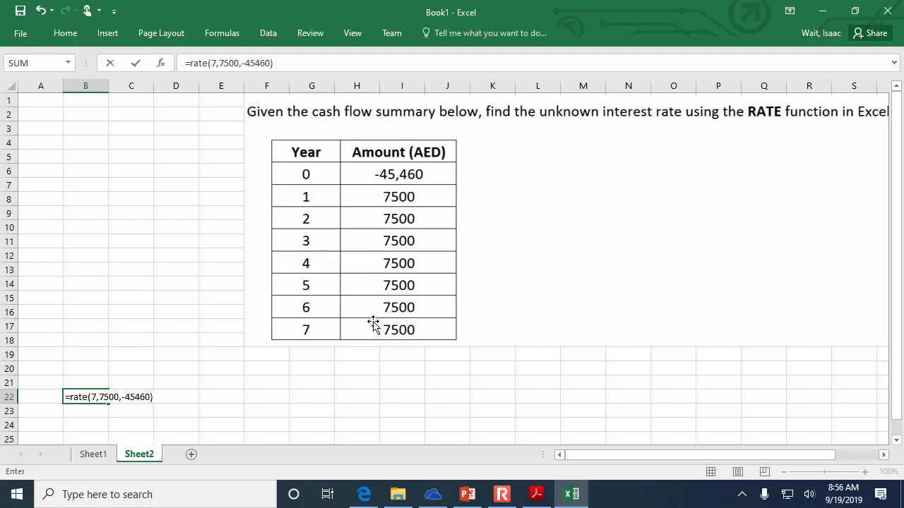
{"action": "key", "text": "Return"}
- Increase the percentage format of the rate in B22 to three decimal places
{"action": "left_click", "coordinate": [92, 396]}
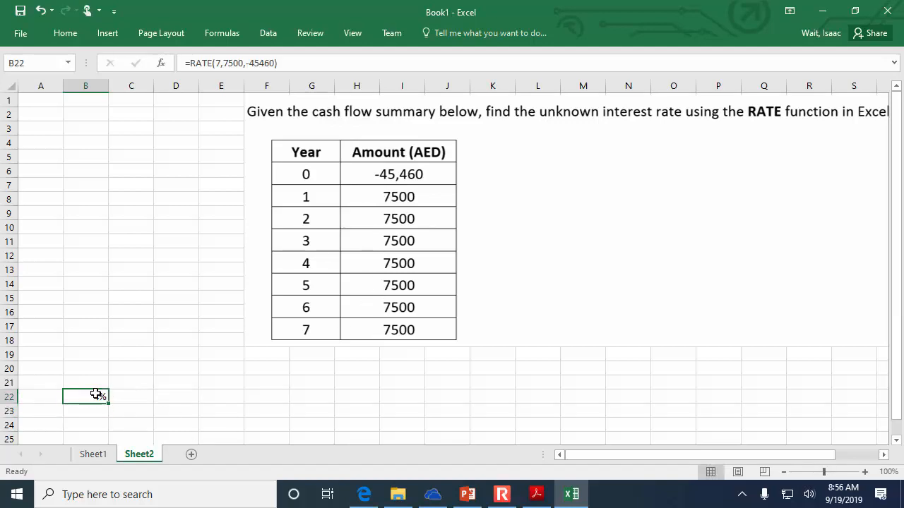
{"action": "left_click", "coordinate": [65, 34]}
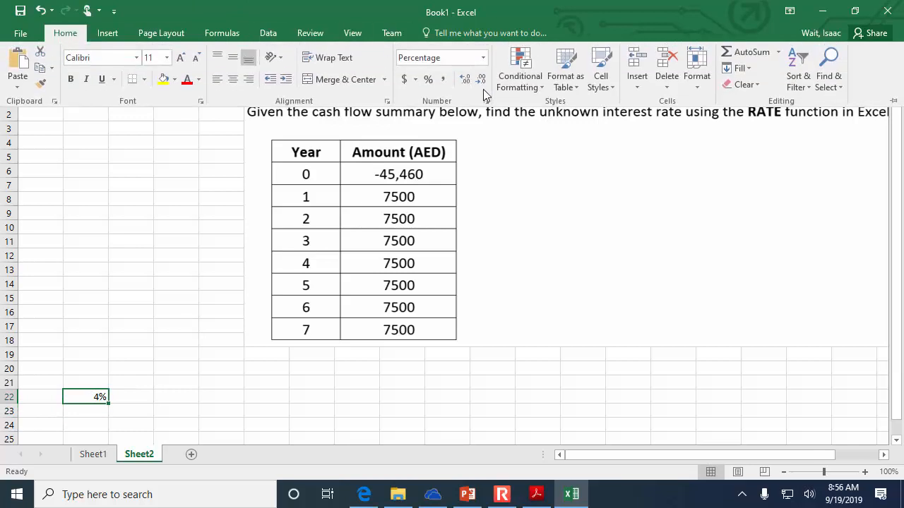
{"action": "left_click", "coordinate": [466, 81]}
{"action": "left_click", "coordinate": [466, 80]}
{"action": "left_click", "coordinate": [466, 81]}
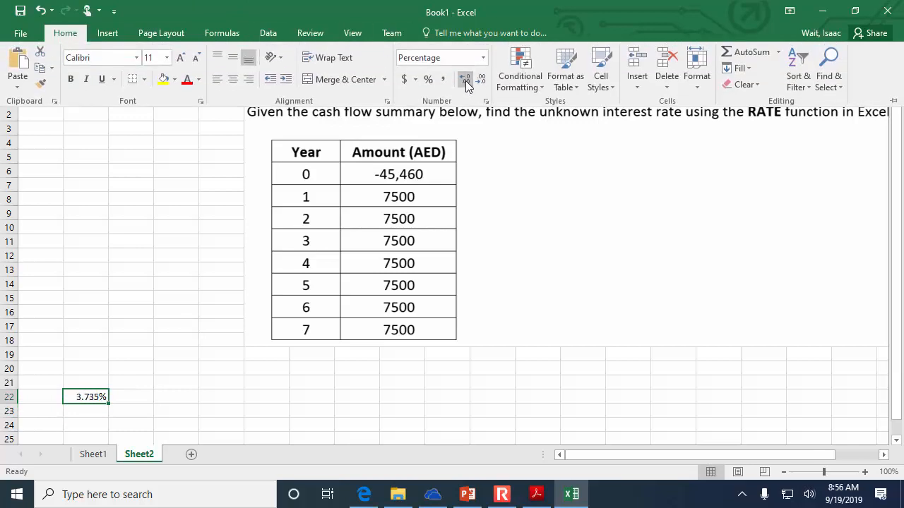